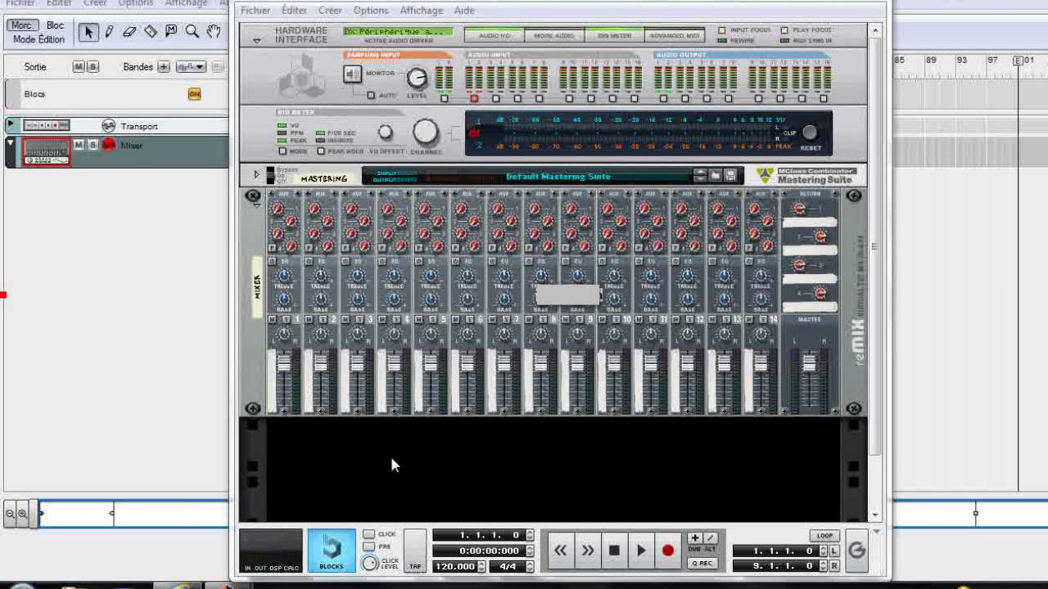
Add an MClass Compressor and a Spider Audio Merger & Splitter to the rack below the mixer
right_click(392, 460)
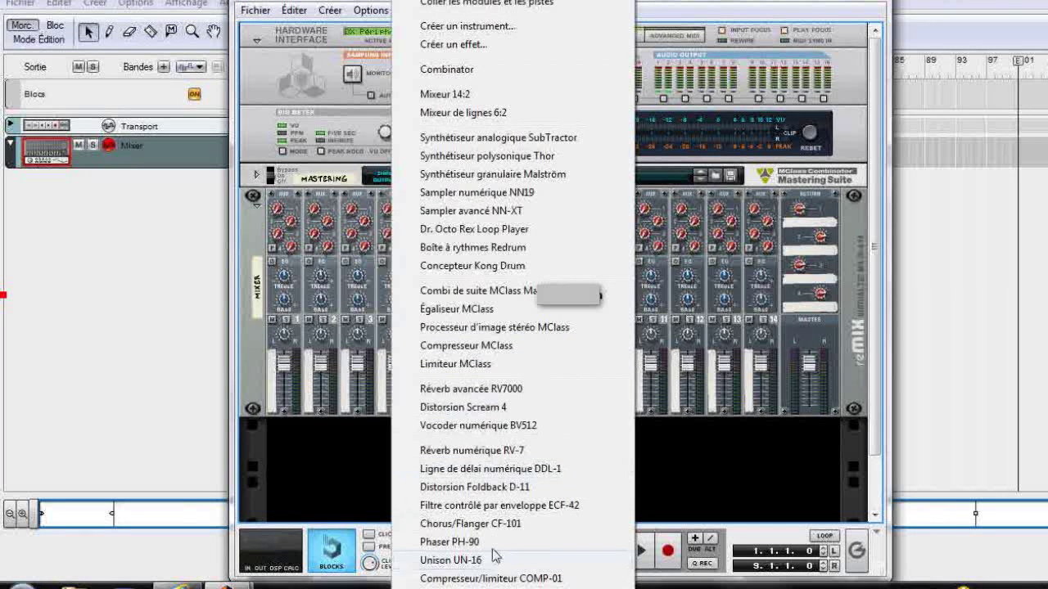
left_click(489, 347)
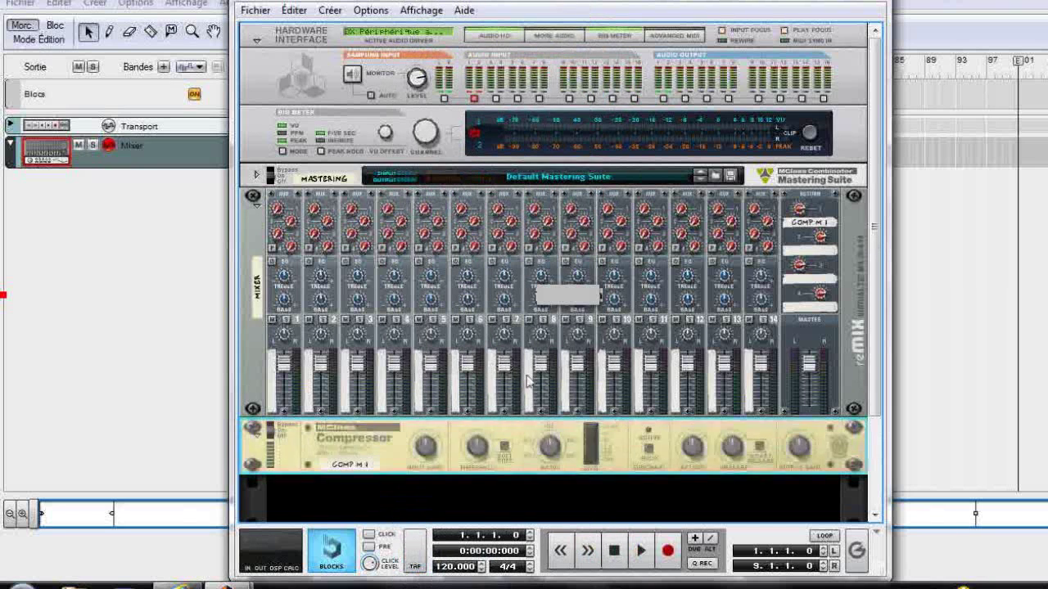
right_click(423, 497)
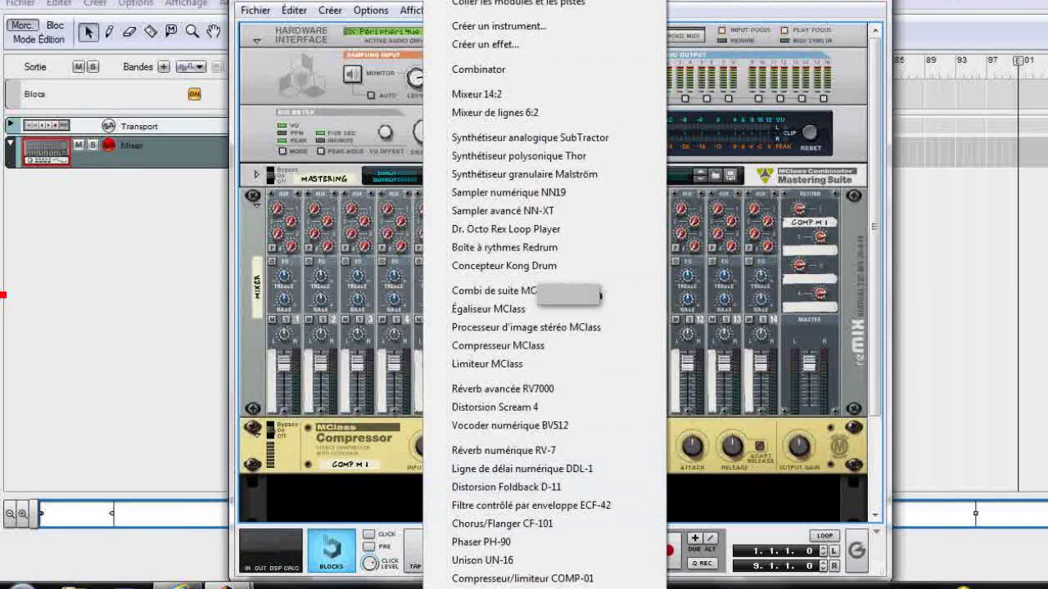
scroll(491, 533, "down", 1)
scroll(532, 295, "down", 6)
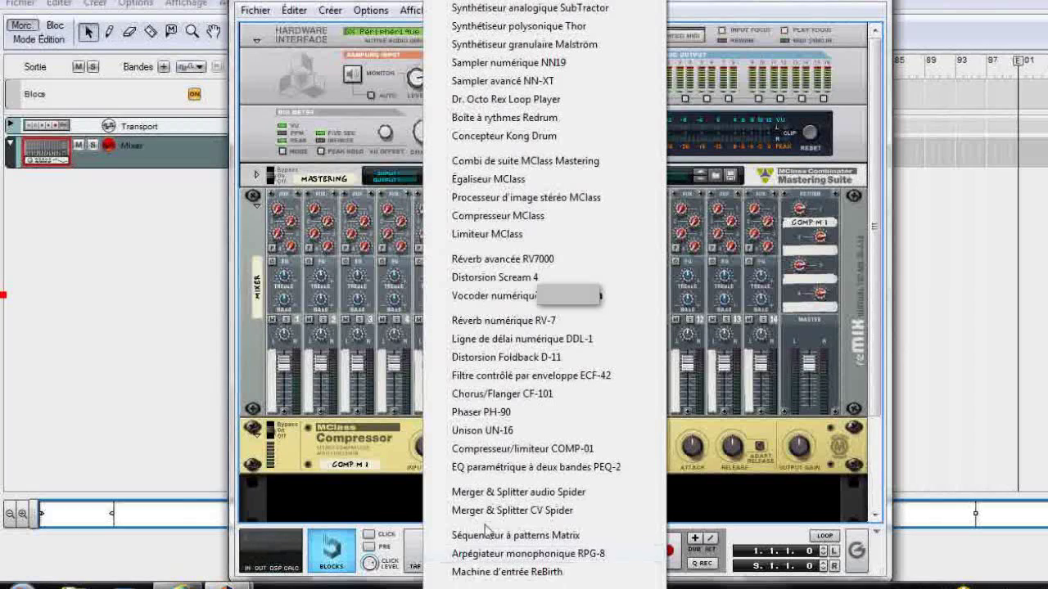
left_click(491, 493)
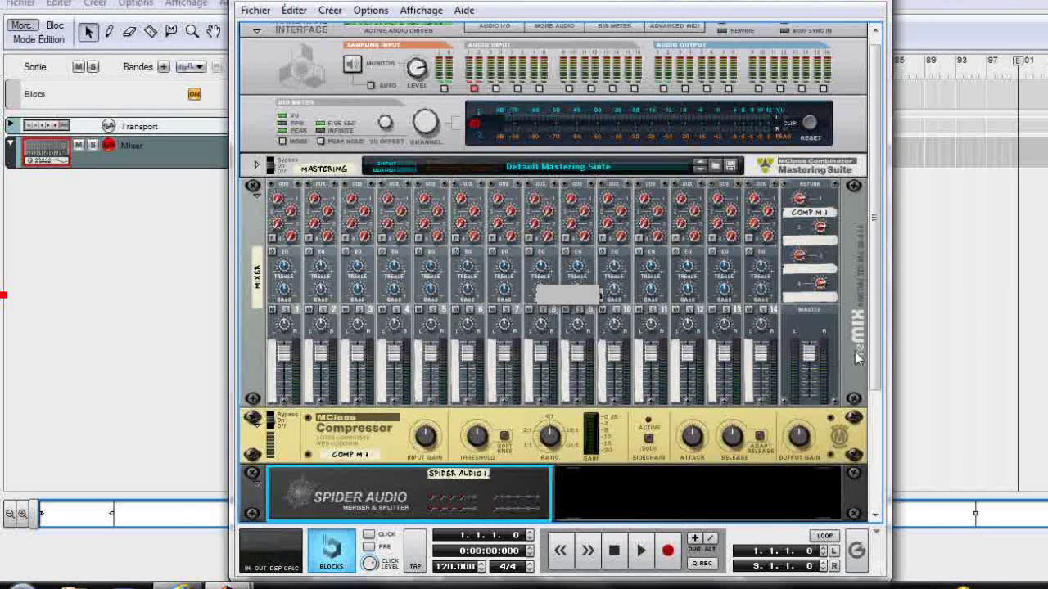
Add a Redrum drum machine and an NN-XT sampler to the rack below the Spider Audio
scroll(873, 327, "down", 3)
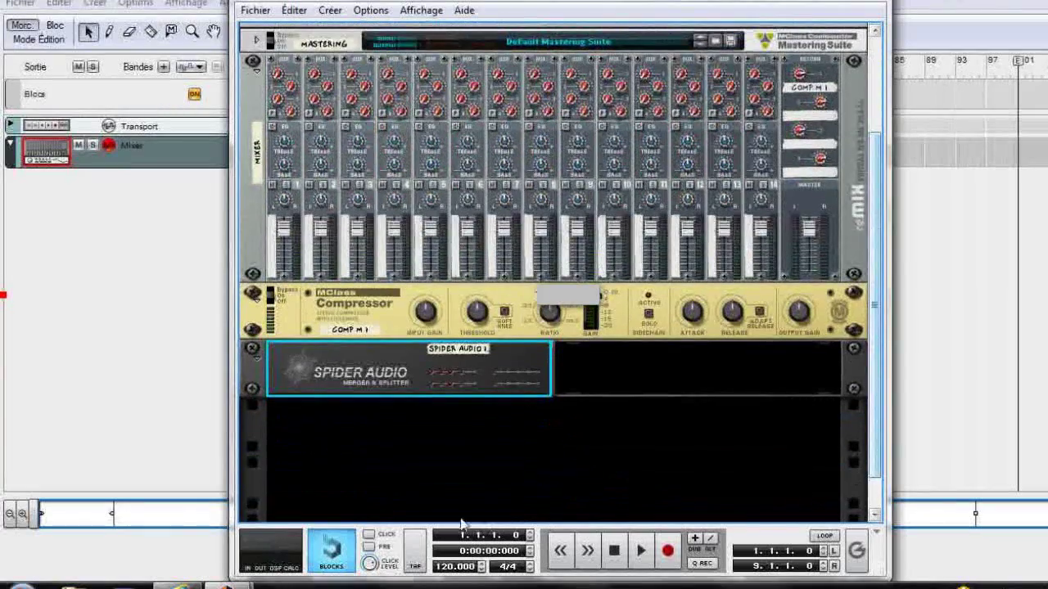
right_click(404, 471)
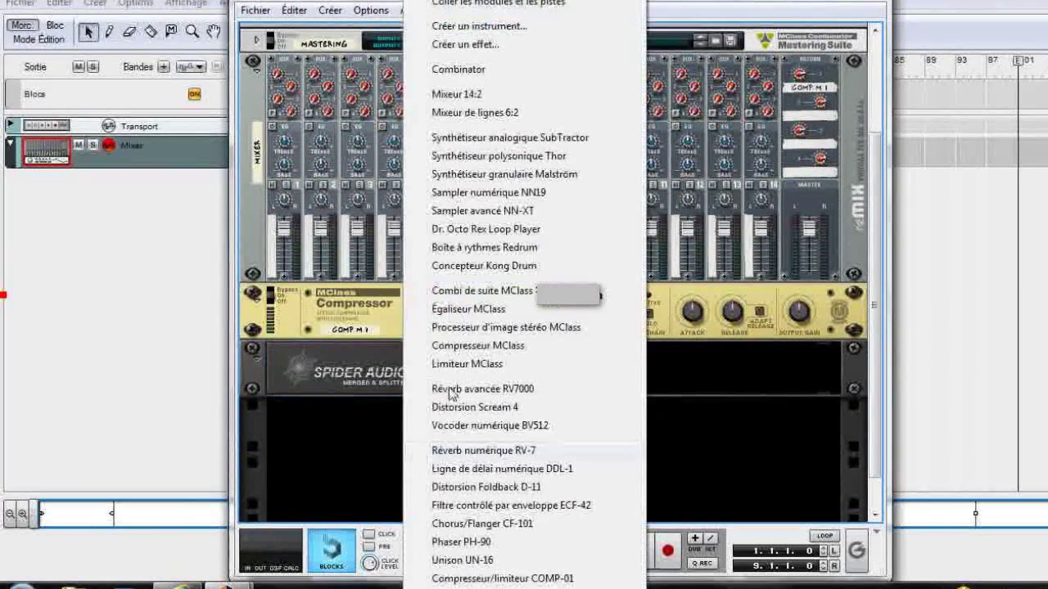
left_click(492, 247)
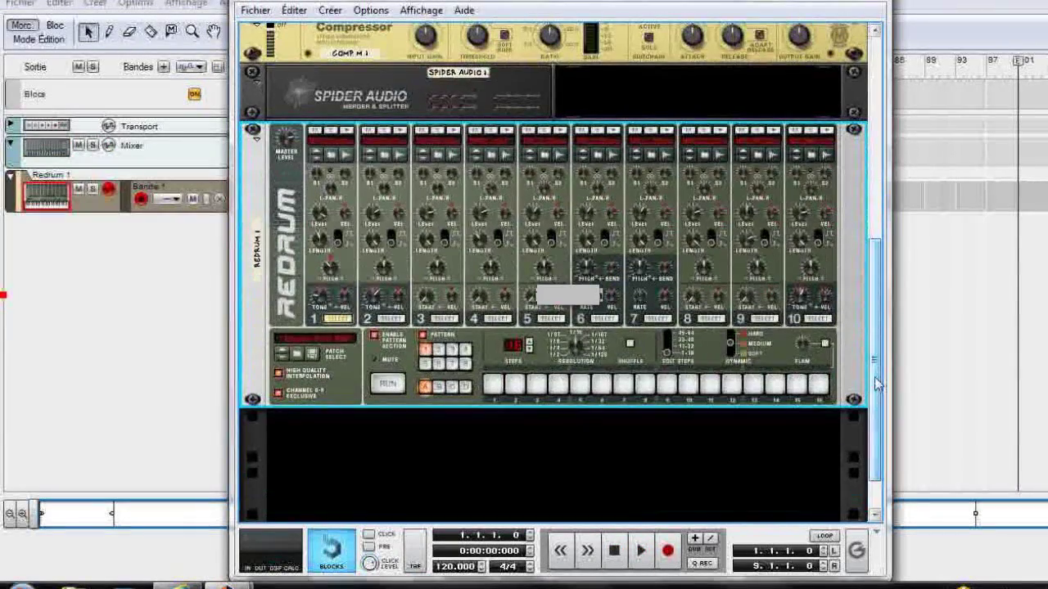
right_click(571, 444)
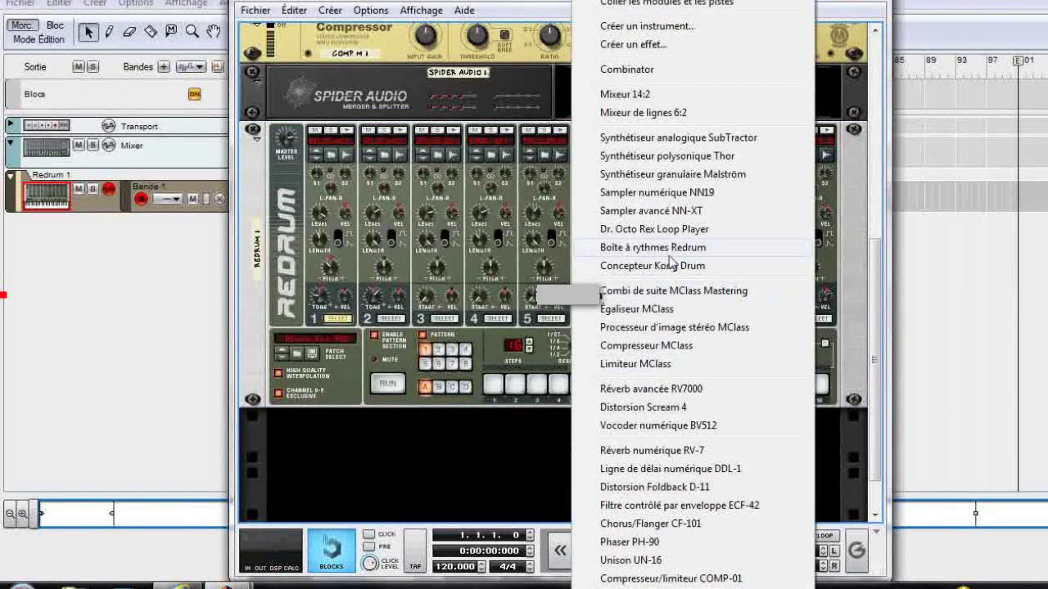
left_click(655, 211)
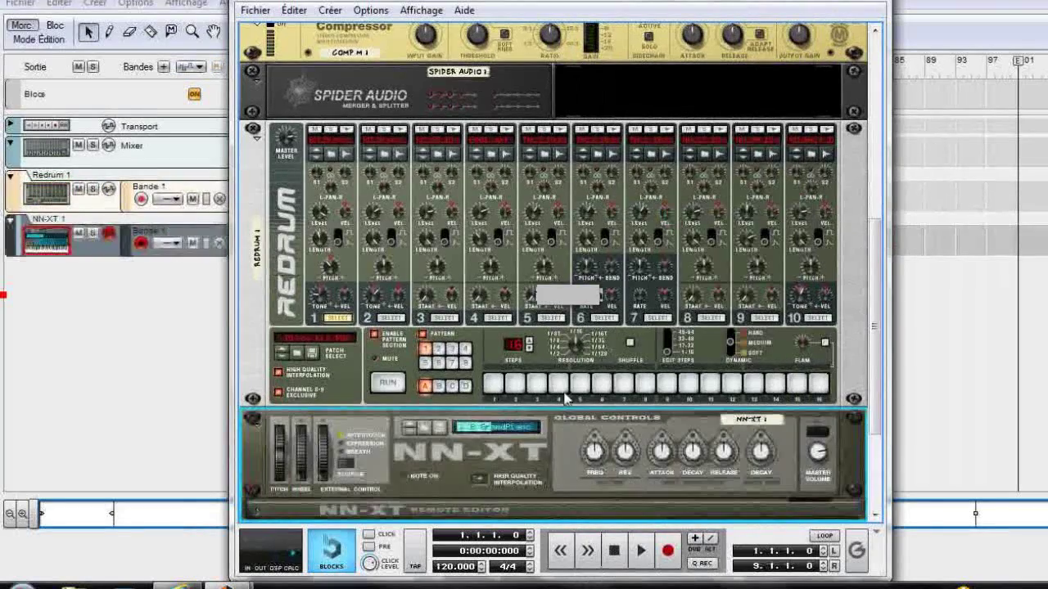
Load the Strings All.sxt patch from the Strings folder into the NN-XT sampler
left_click(430, 427)
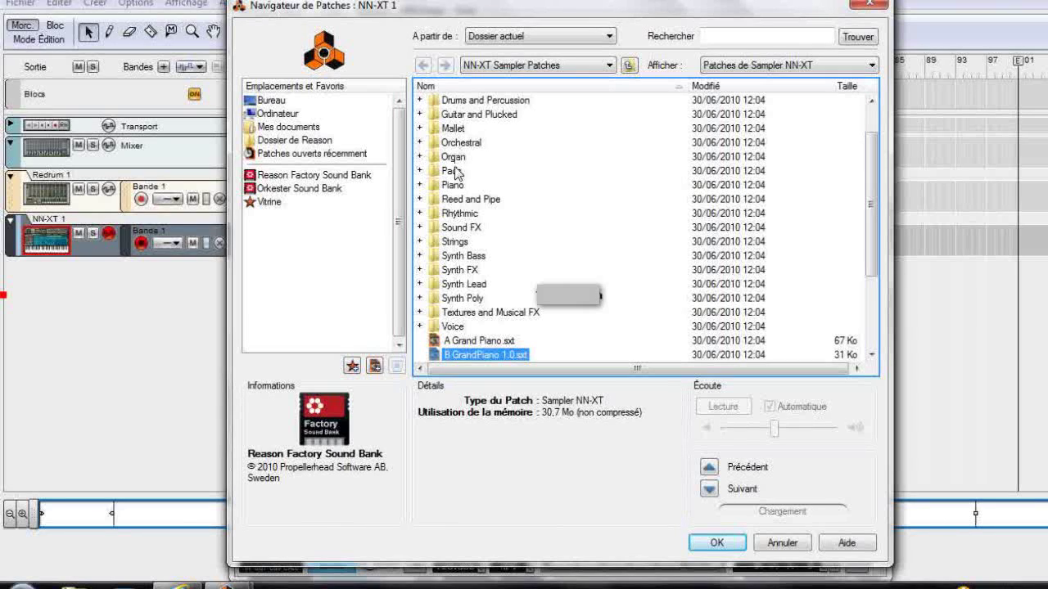
double_click(461, 242)
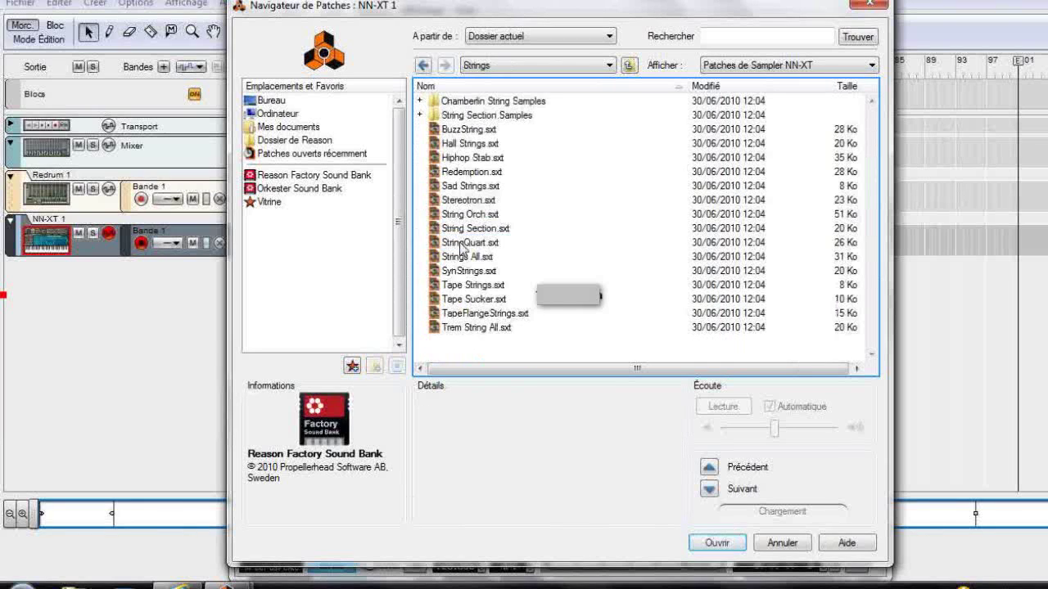
double_click(468, 257)
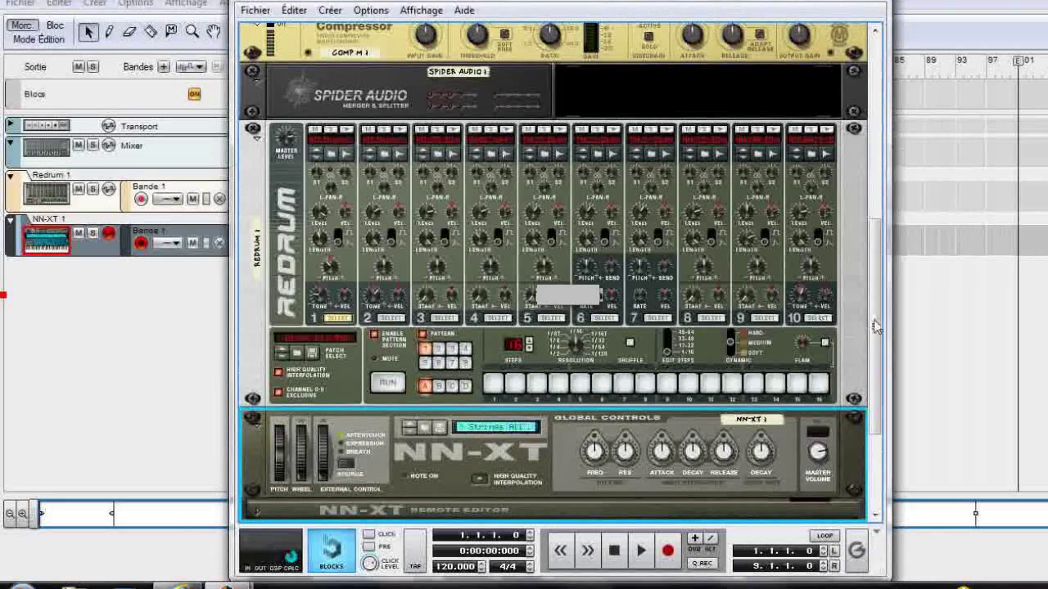
Flip the rack to its back and disconnect the cables from the mixer's aux sends, returns, chaining aux and channels 1 and 2
left_click_drag(874, 326, 873, 294)
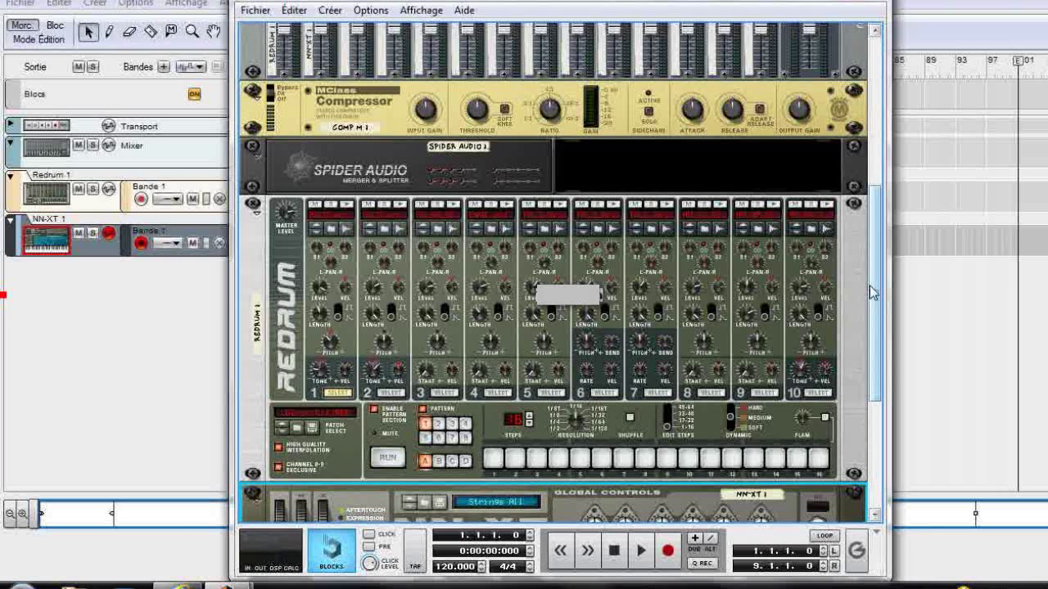
key("Tab")
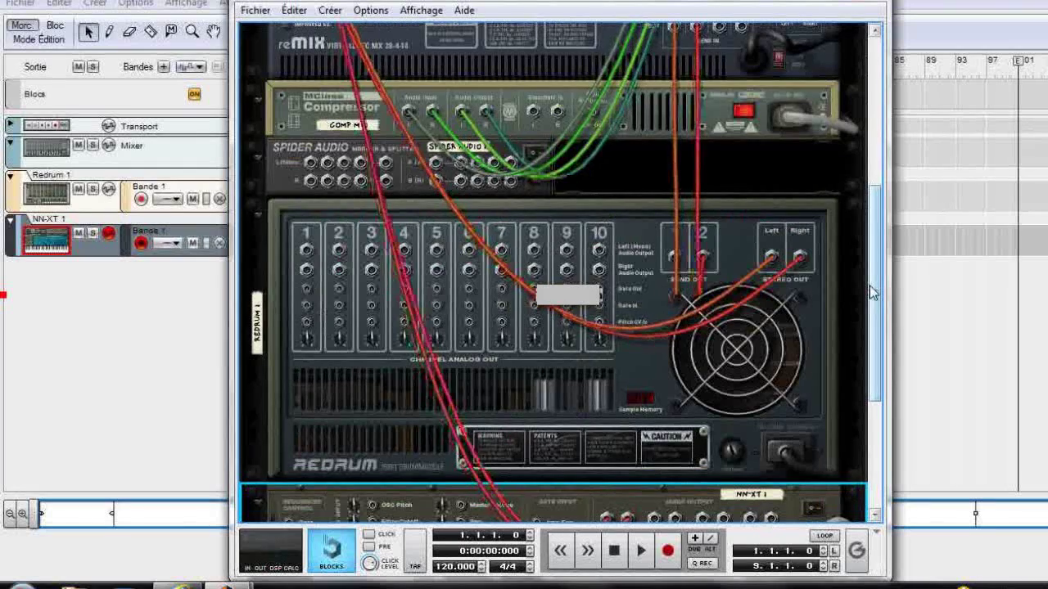
left_click_drag(875, 274, 875, 167)
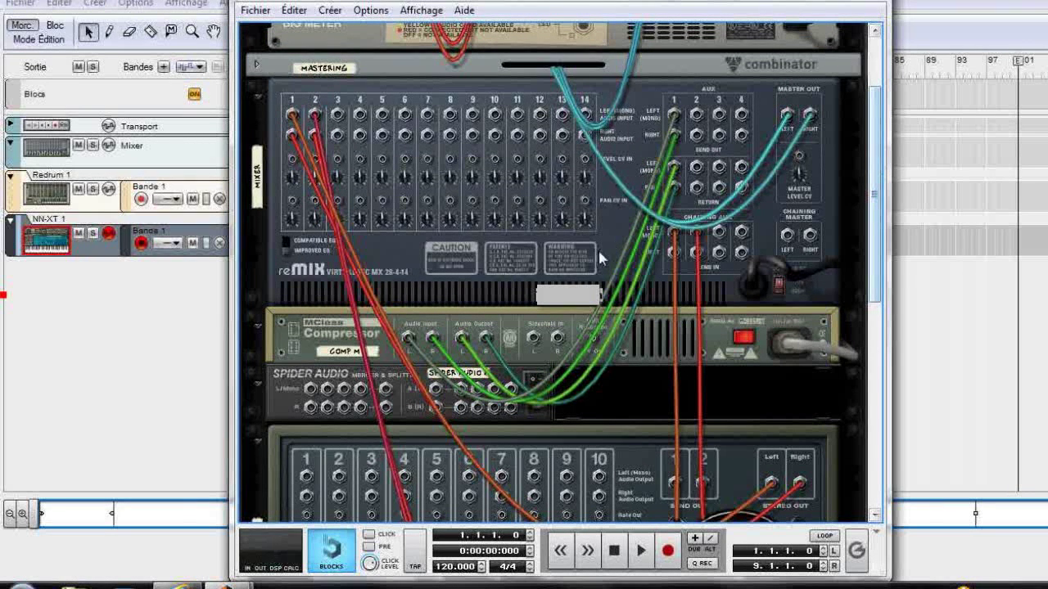
left_click_drag(673, 114, 668, 182)
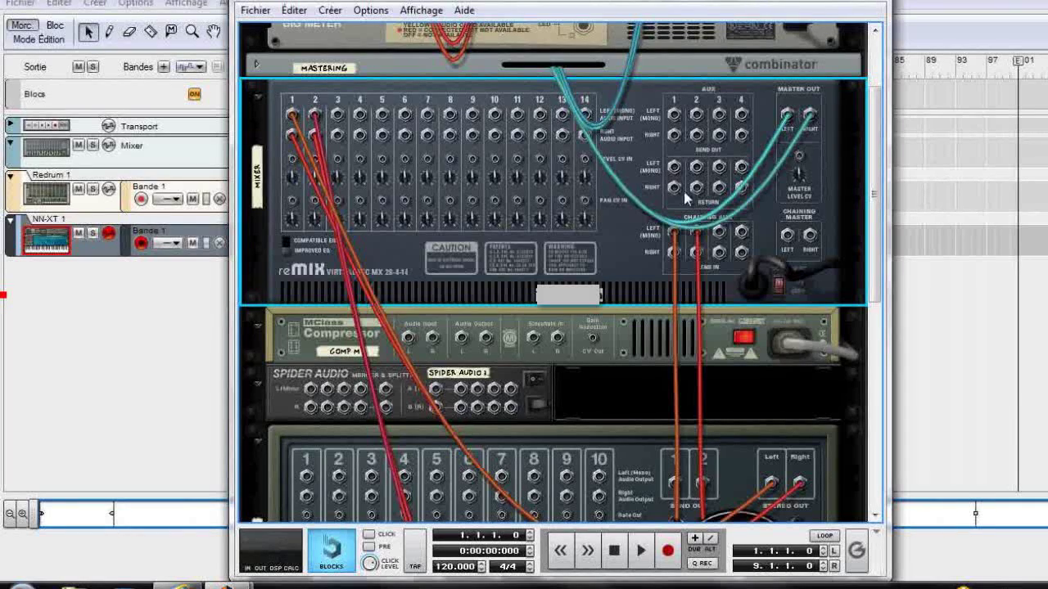
left_click_drag(673, 237, 644, 259)
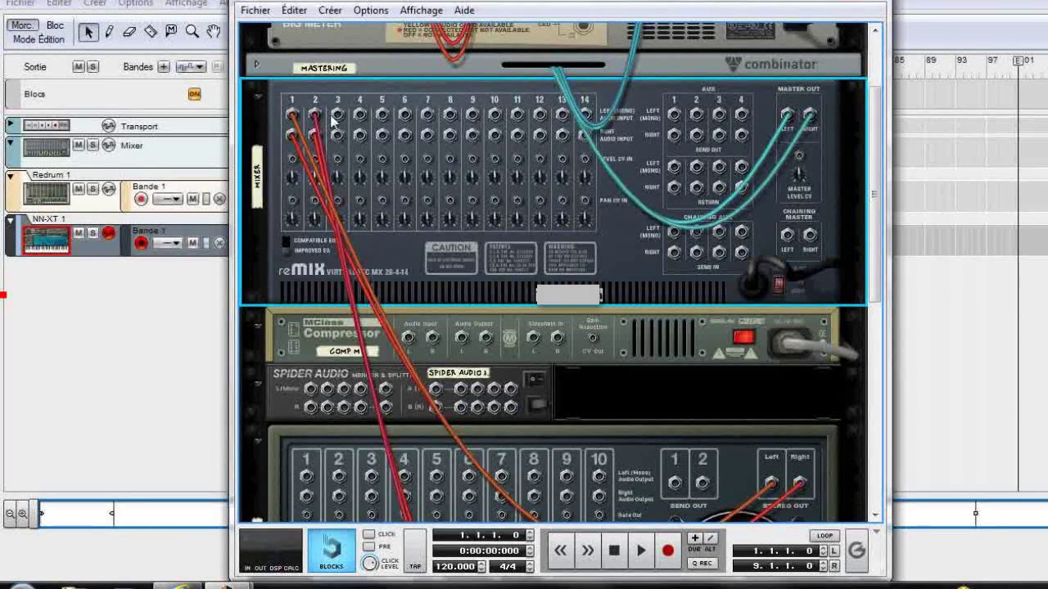
left_click_drag(315, 121, 298, 137)
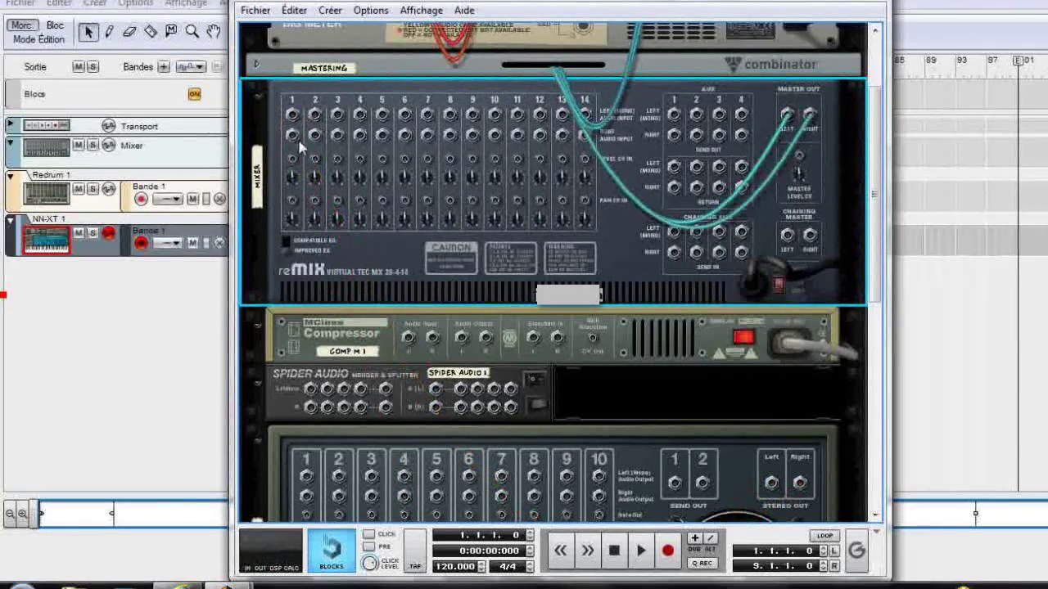
Cable the NN-XT's main stereo output to the compressor's audio input, and the compressor's audio output to mixer channel 2
left_click_drag(874, 194, 873, 332)
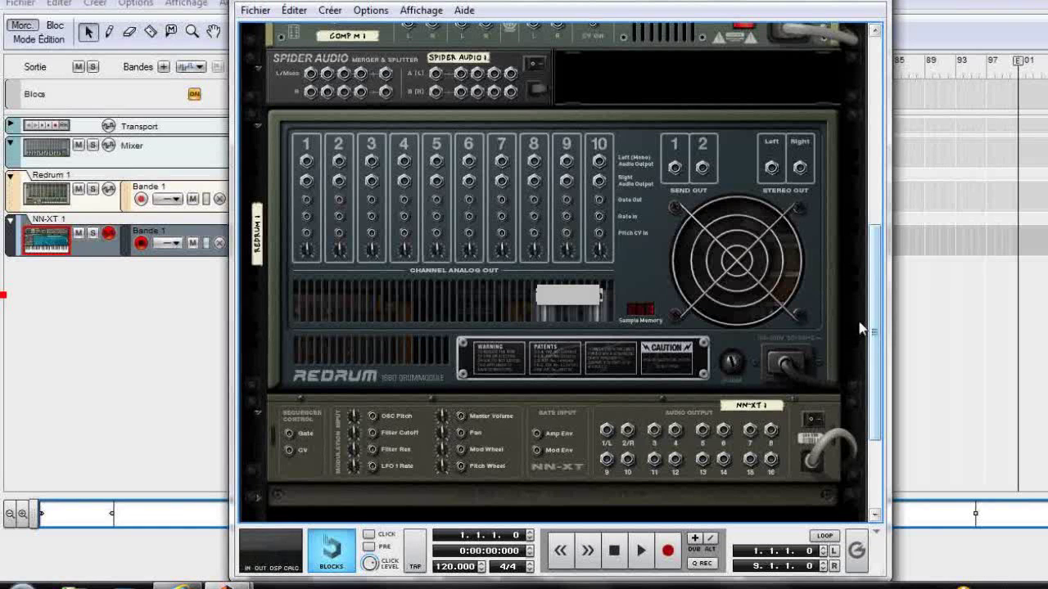
scroll(875, 326, "down", 1)
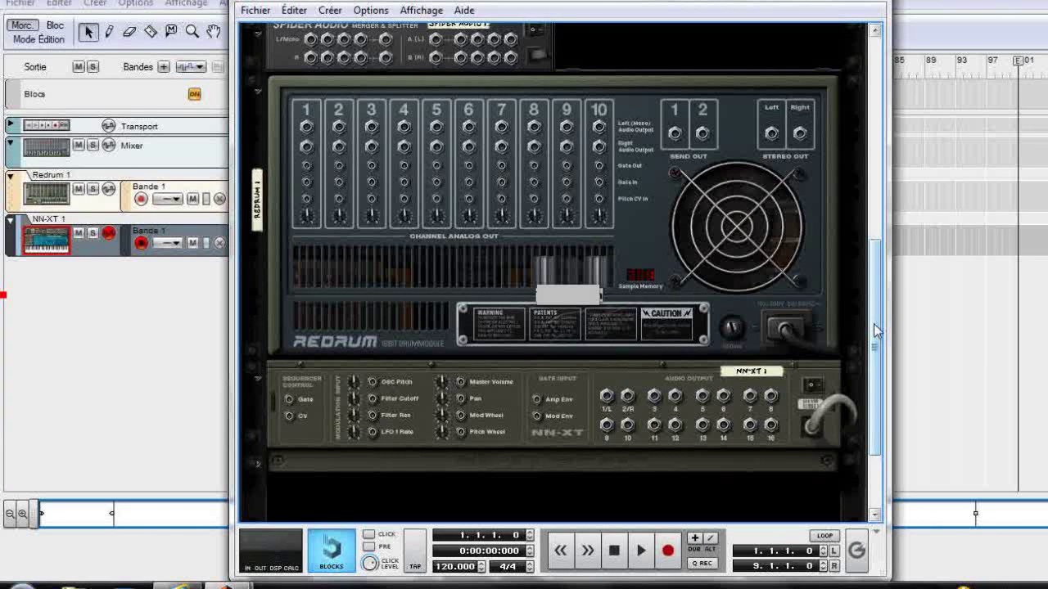
left_click_drag(874, 330, 875, 334)
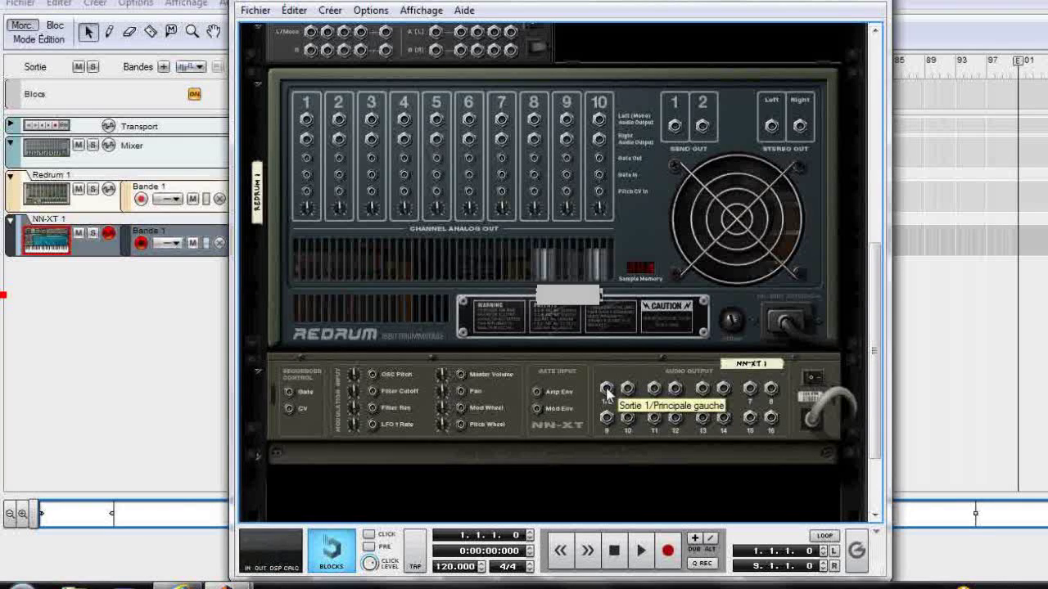
left_click_drag(607, 393, 413, 131)
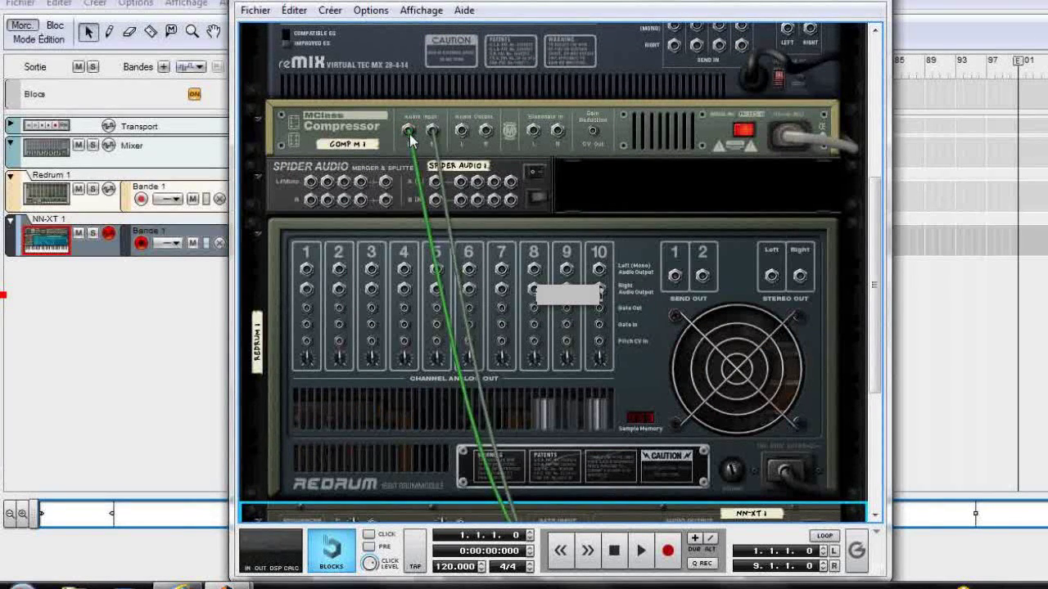
left_click_drag(461, 137, 314, 189)
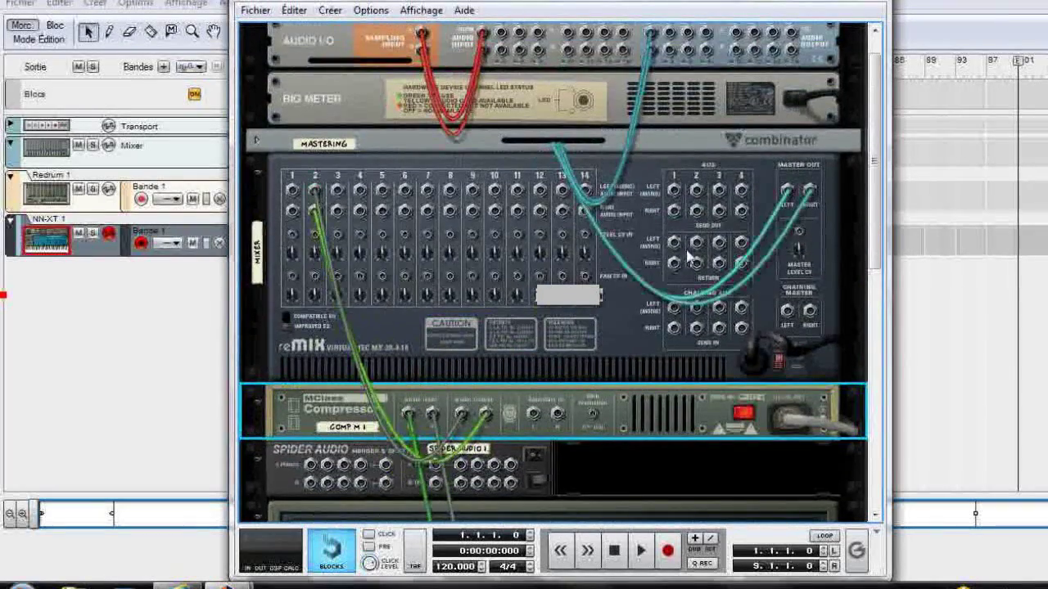
Connect the Spider's first splitter outputs to the compressor's sidechain inputs, and its merged outputs to the splitter inputs
left_click_drag(874, 211, 867, 311)
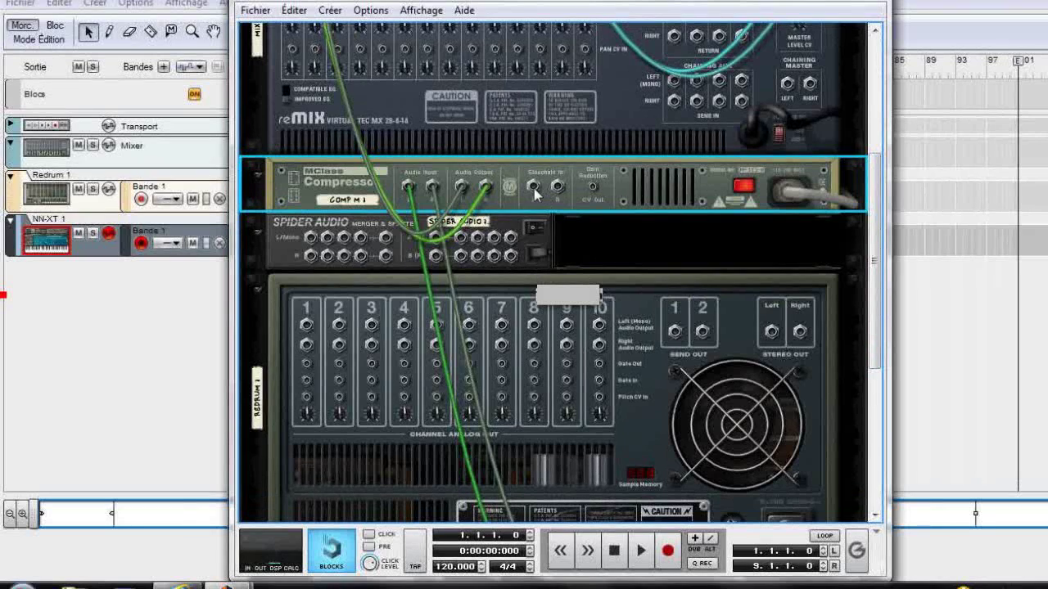
left_click_drag(533, 189, 462, 244)
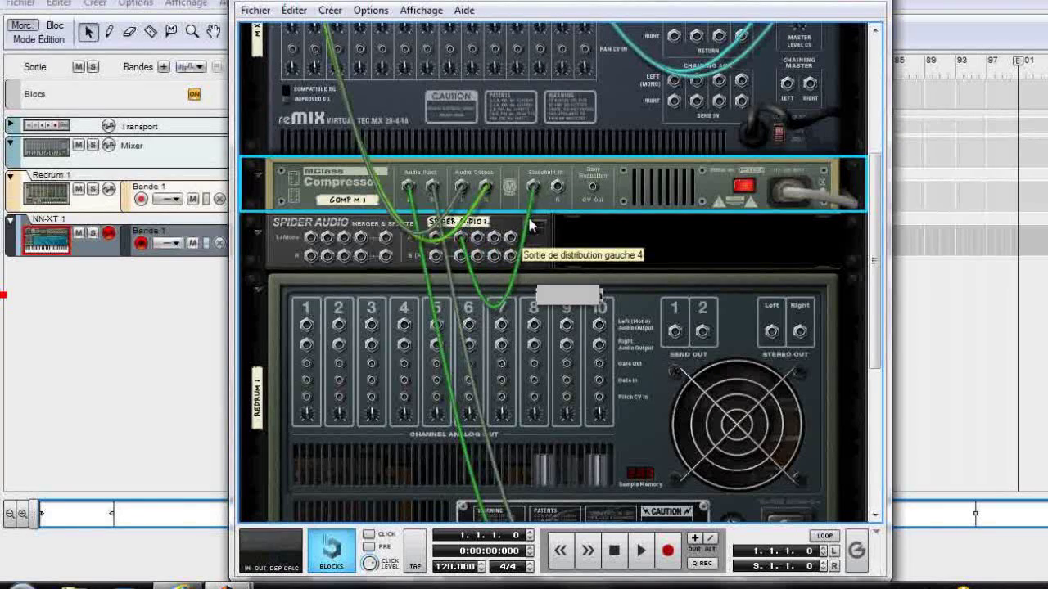
left_click_drag(558, 186, 461, 257)
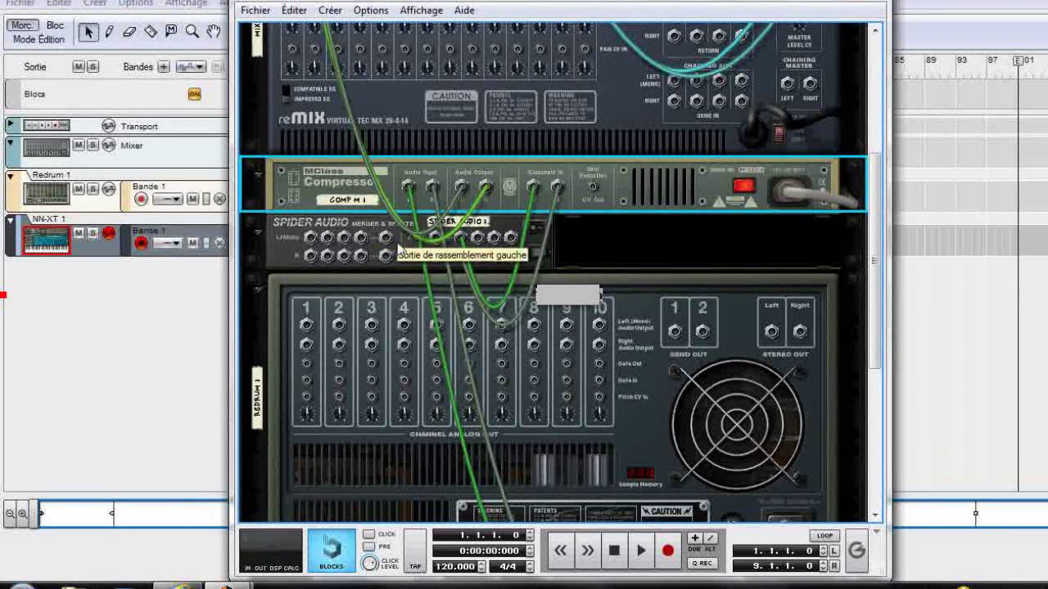
mouse_move(387, 243)
left_mouse_down()
mouse_move(386, 227)
mouse_move(428, 232)
mouse_move(403, 327)
mouse_move(389, 258)
left_mouse_up()
left_click_drag(437, 264, 438, 266)
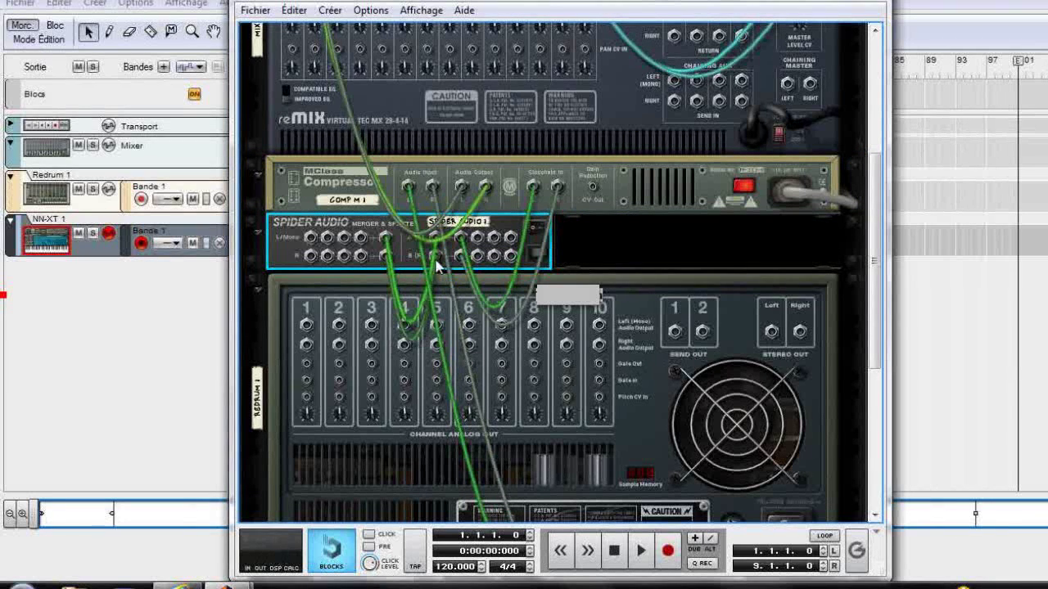
Route Redrum channel 1's stereo output to the Spider's fourth merger input, and the second splitter output to mixer channel 1
right_click(305, 327)
left_click(307, 327)
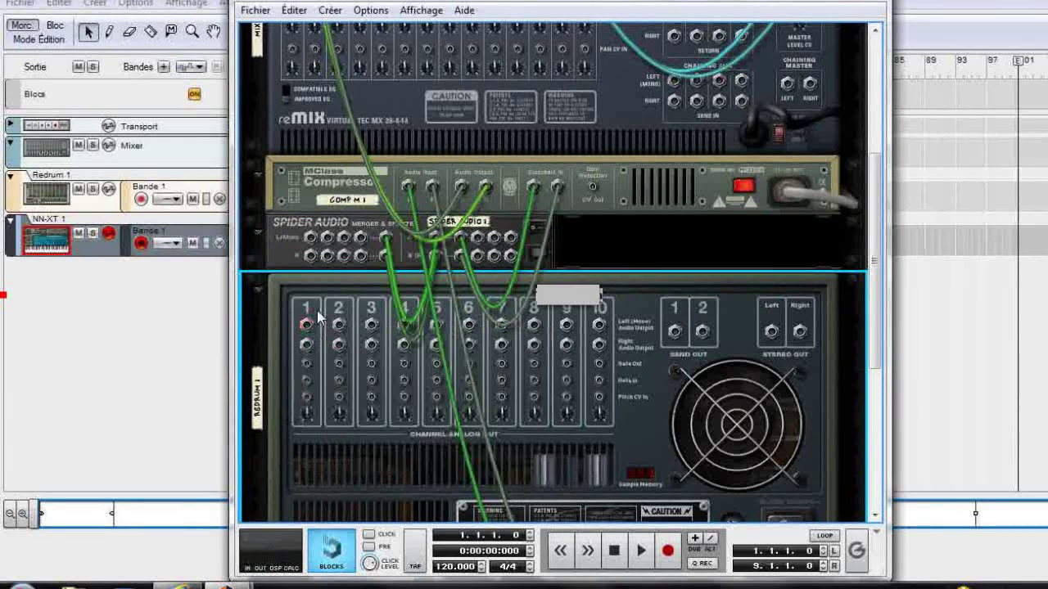
left_click_drag(307, 328, 361, 240)
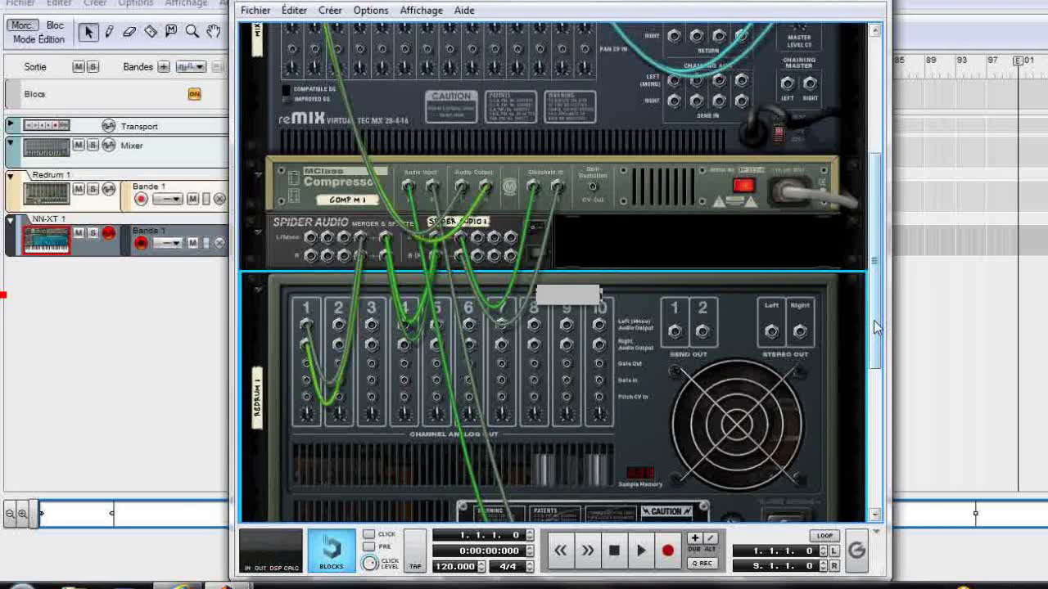
left_click_drag(876, 328, 873, 278)
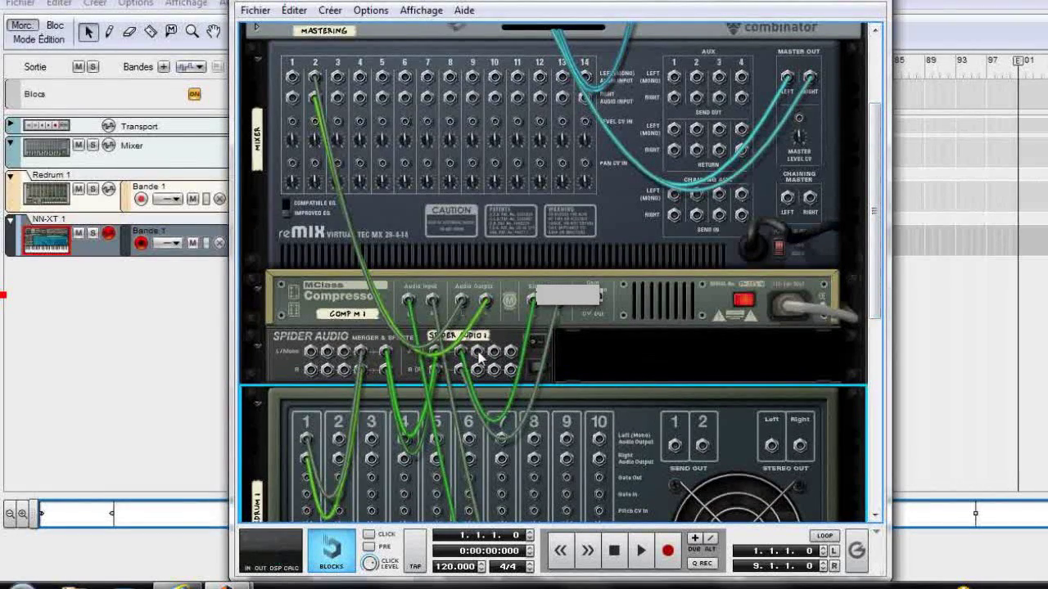
left_click_drag(481, 353, 295, 78)
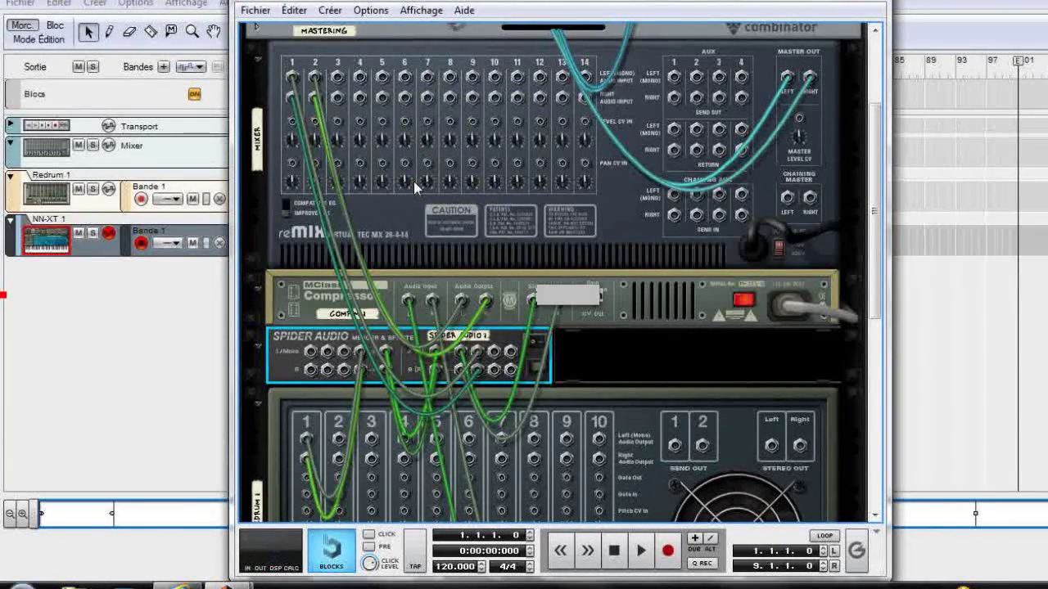
Flip the rack to its front and program the Redrum kick on steps 1, 5, 9 and 13
key("Tab")
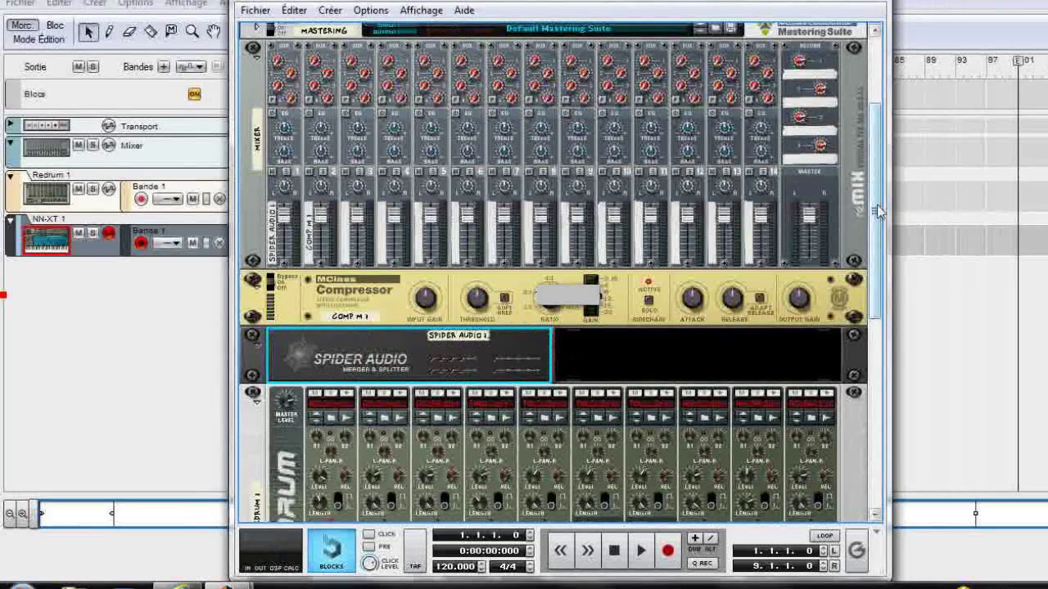
left_click_drag(877, 212, 874, 314)
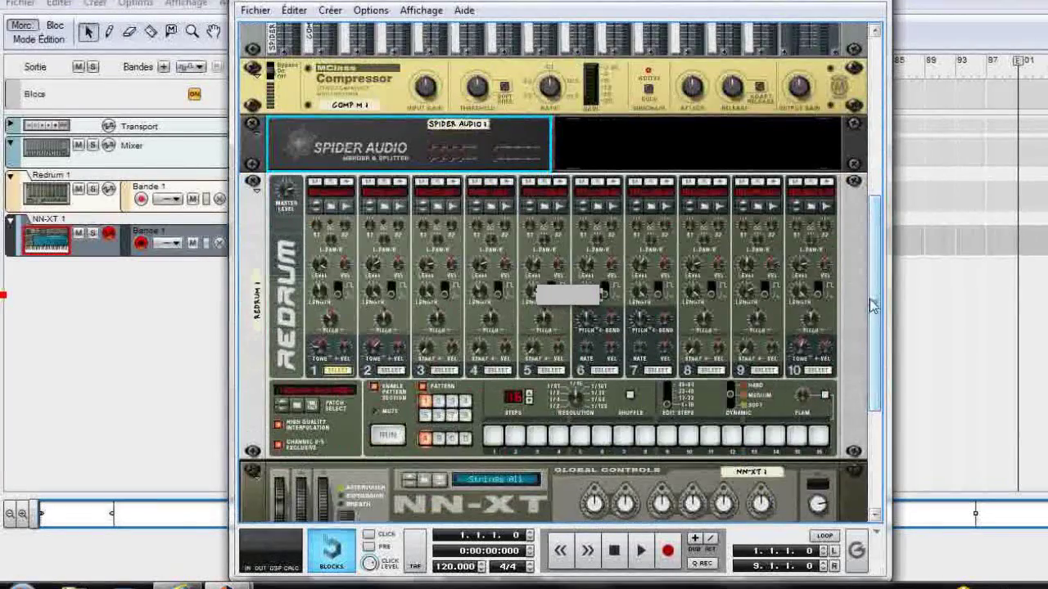
left_click(493, 436)
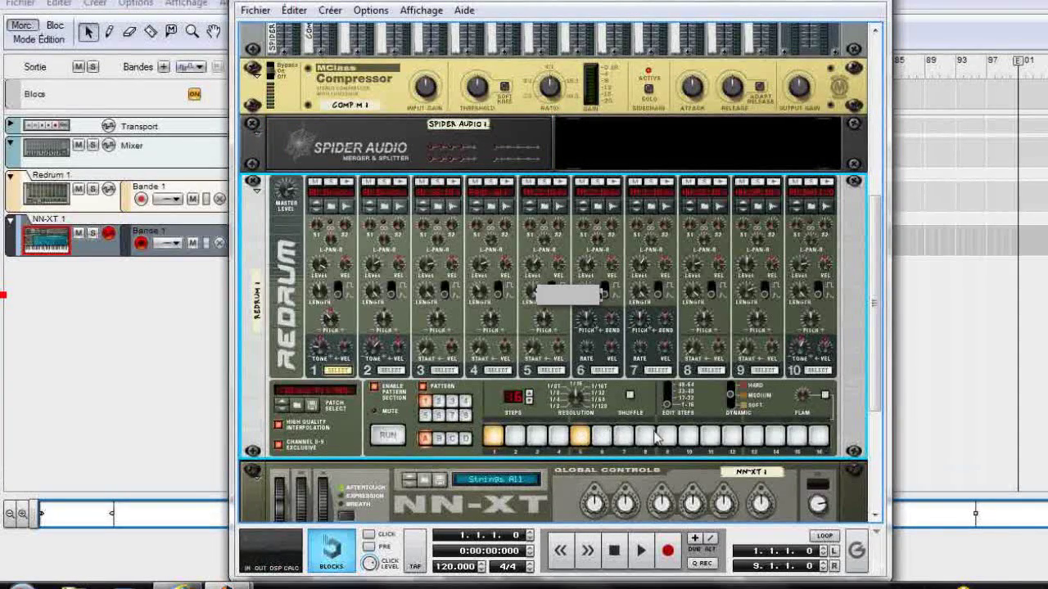
left_click(665, 436)
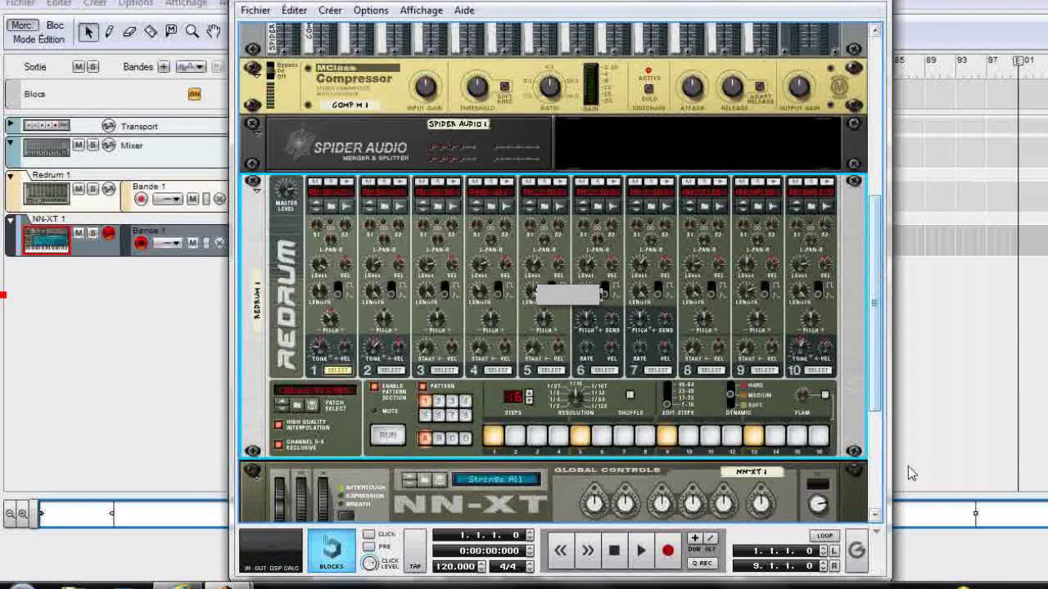
Play back the Redrum kick pattern to check it, and stop playback
left_click(641, 551)
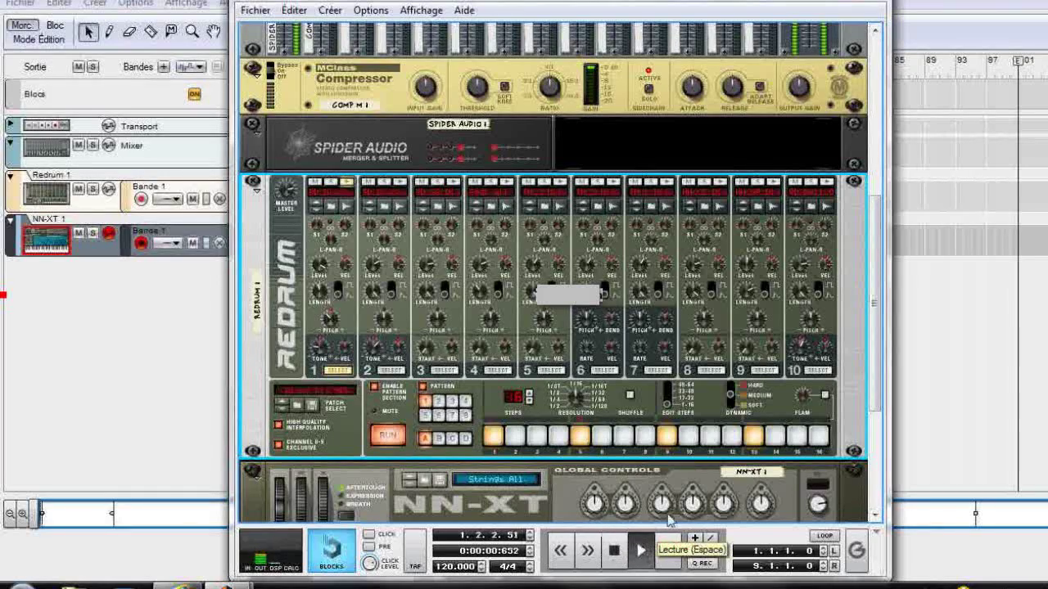
scroll(875, 299, "down", 1)
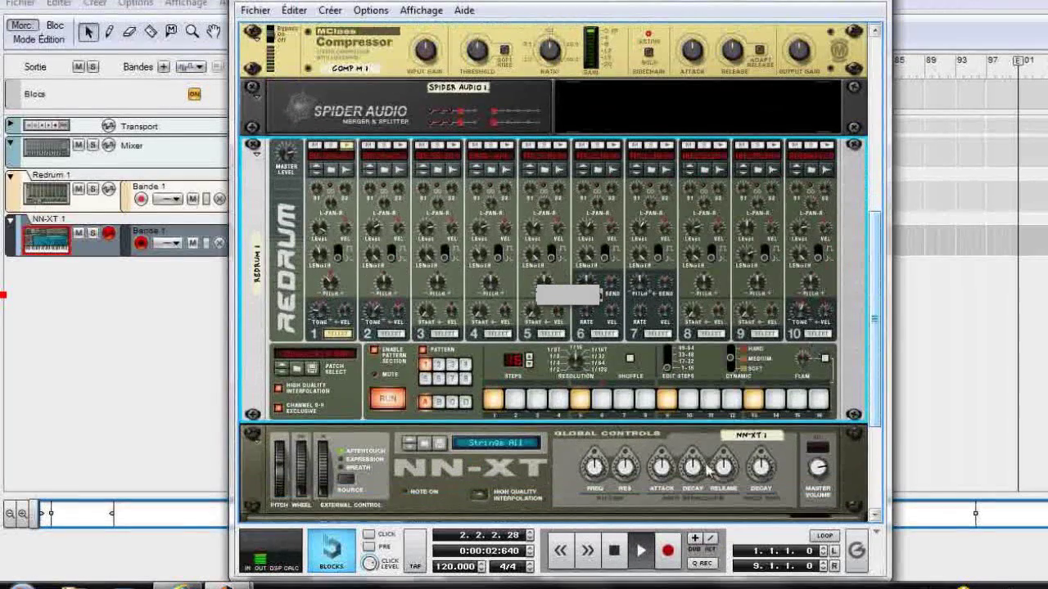
left_click(614, 551)
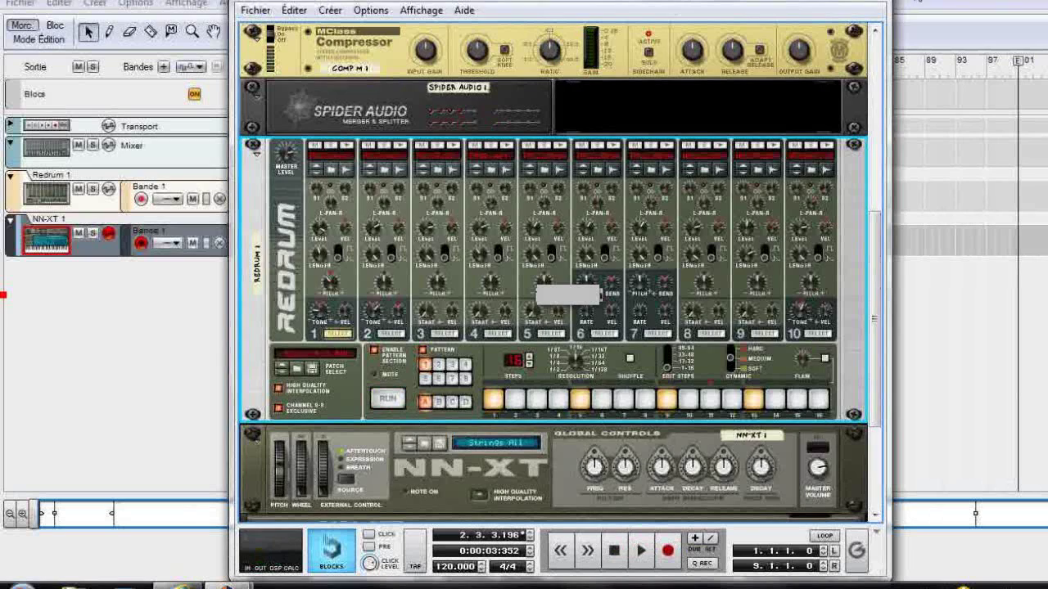
In the sequencer, draw an eight-bar clip from bar 1 on the NN-XT lane and open it for note editing
key("alt+Tab")
left_click(111, 33)
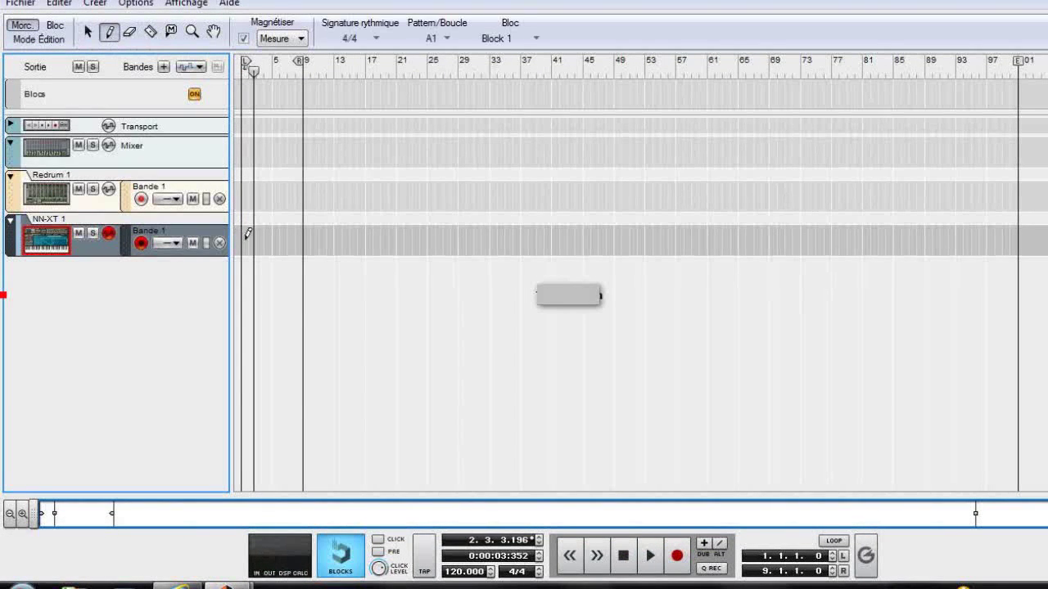
left_click_drag(244, 233, 302, 239)
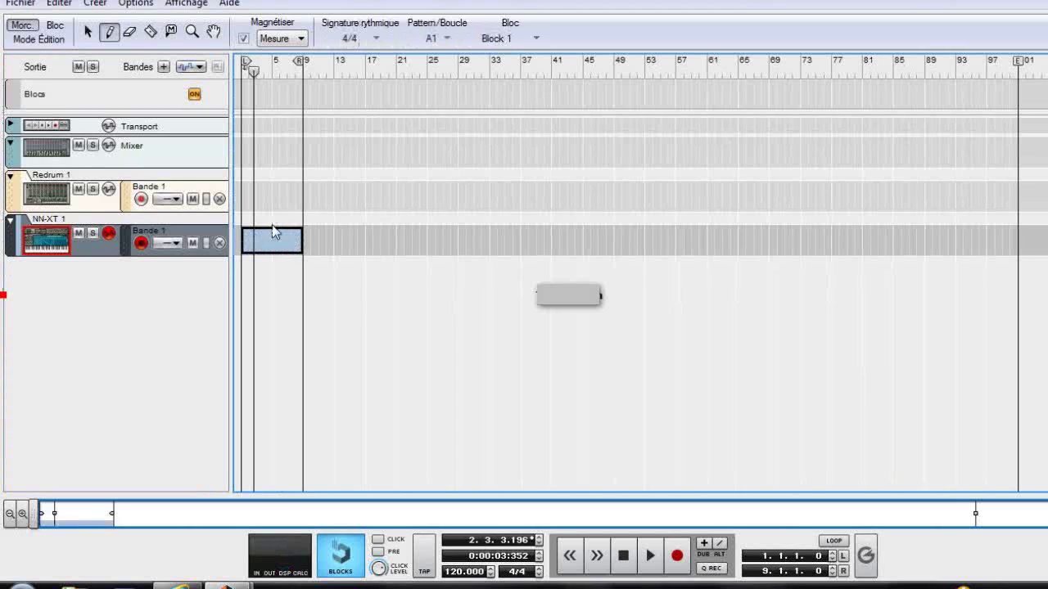
left_click(87, 33)
double_click(281, 247)
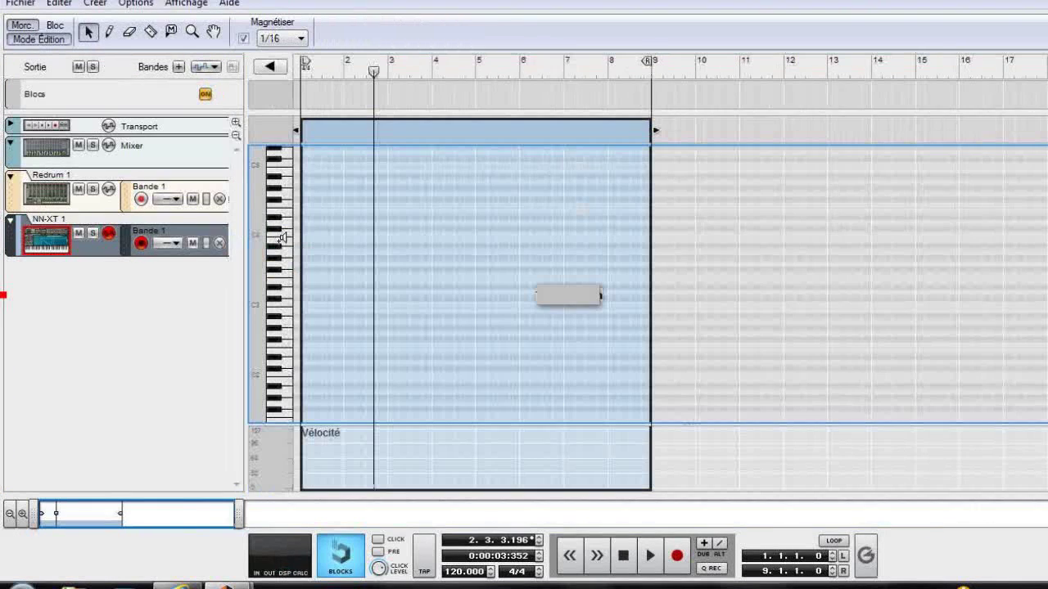
Audition pitches on the piano roll and draw a long C4 note from the clip's start, about six and a half bars long
left_click(109, 33)
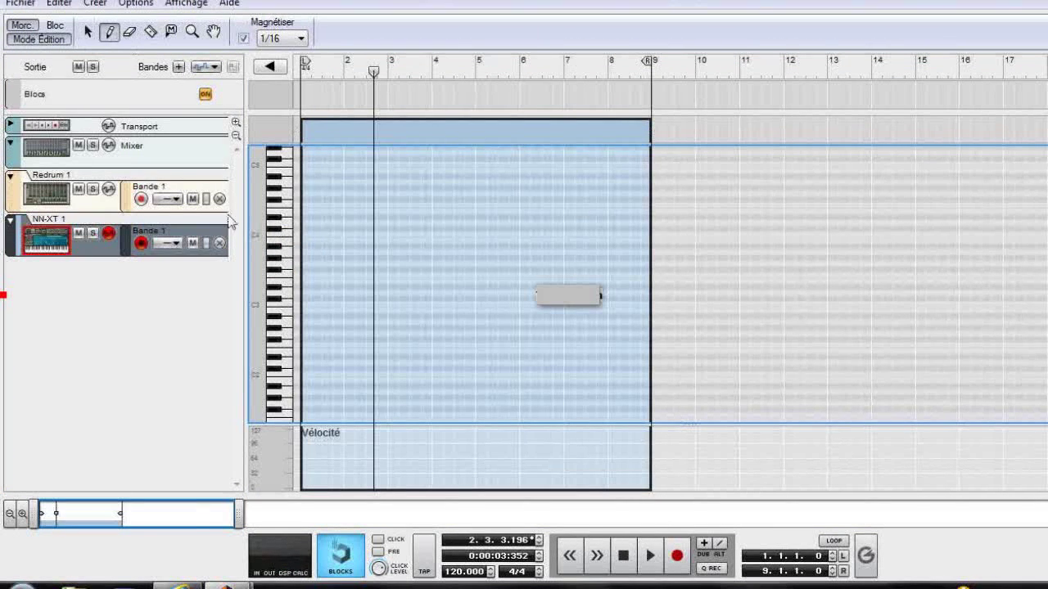
left_click(278, 324)
left_click(289, 221)
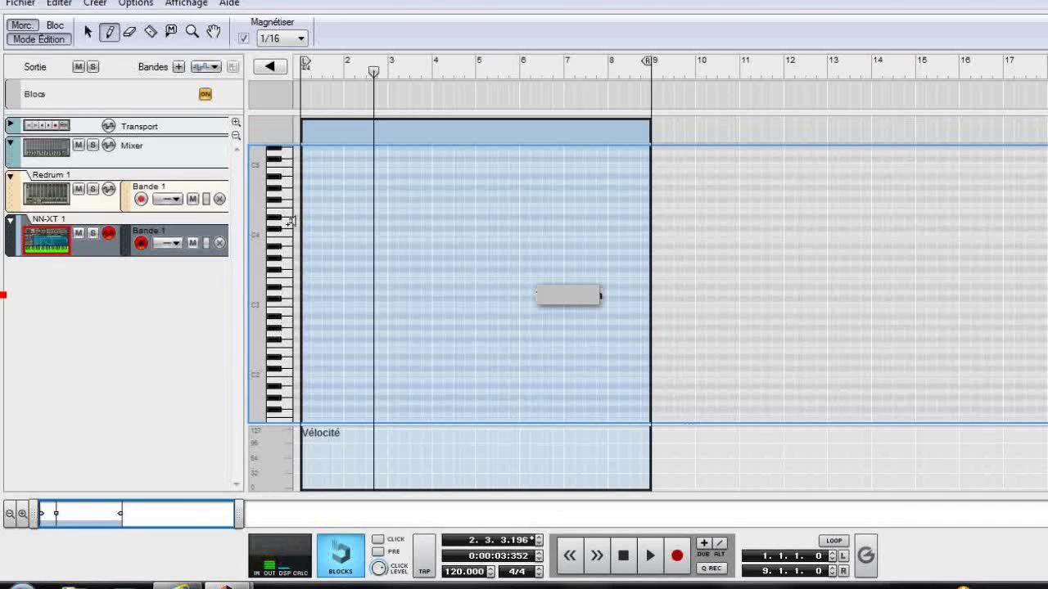
mouse_move(307, 232)
left_mouse_down()
mouse_move(576, 251)
mouse_move(600, 237)
left_mouse_up()
left_click(371, 39)
left_click(408, 41)
left_click(408, 41)
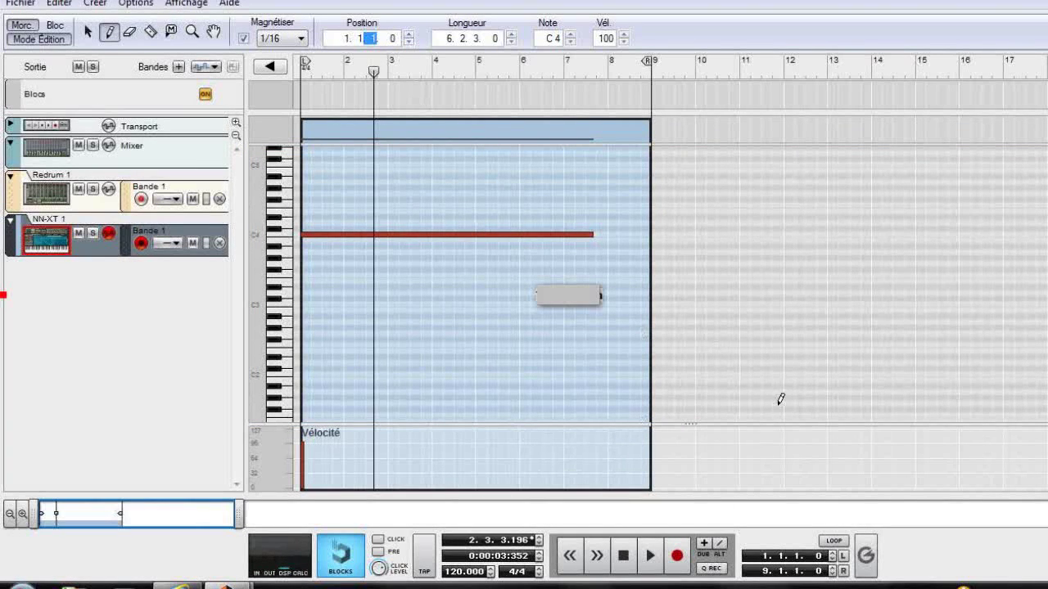
Turn on looping, extend the C4 note to eight bars, and return to the arrangement view
left_click(846, 543)
left_click(89, 34)
left_click_drag(596, 235, 648, 236)
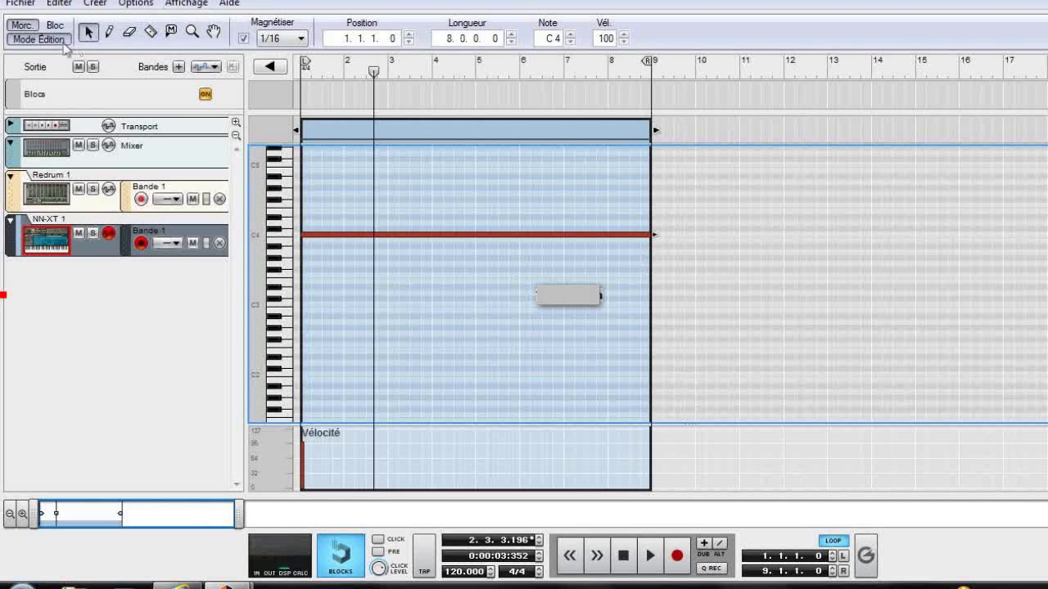
left_click(31, 26)
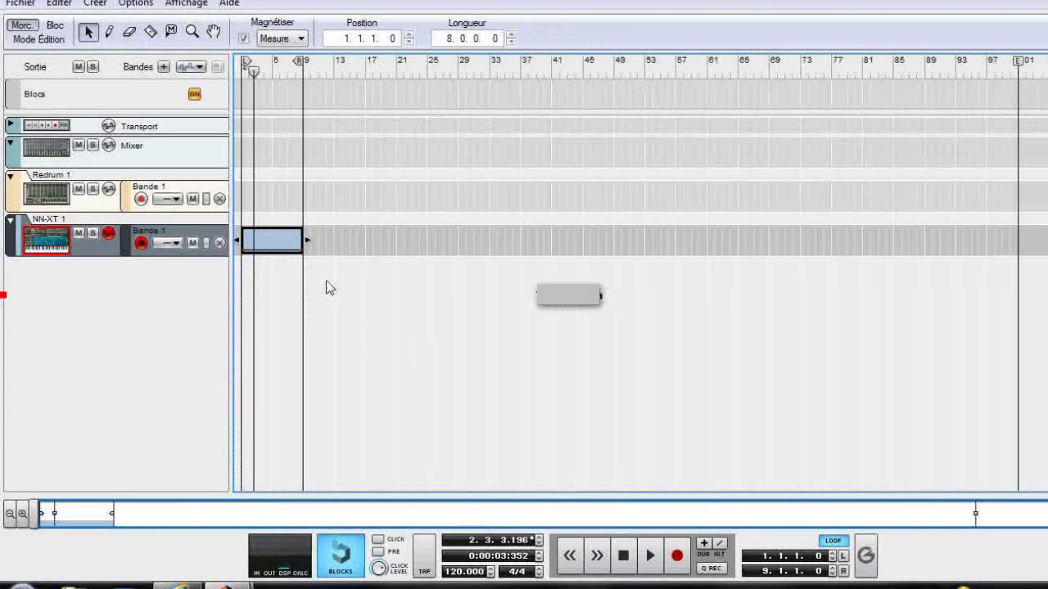
Return to the rack window and play the loop from the start to hear the kick with the strings
mouse_move(235, 583)
left_click(131, 499)
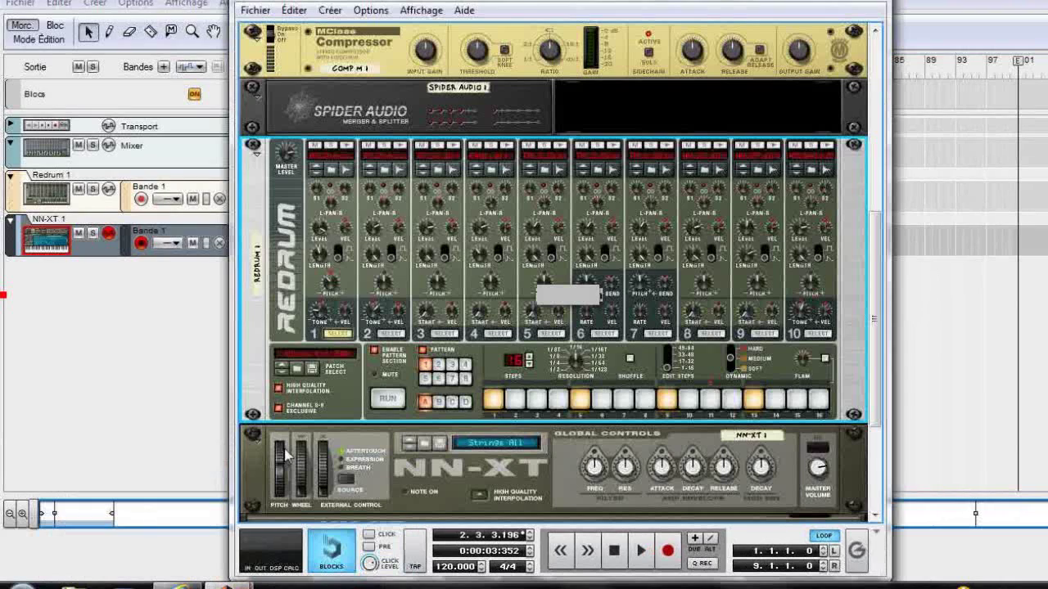
left_click(614, 550)
left_click(641, 550)
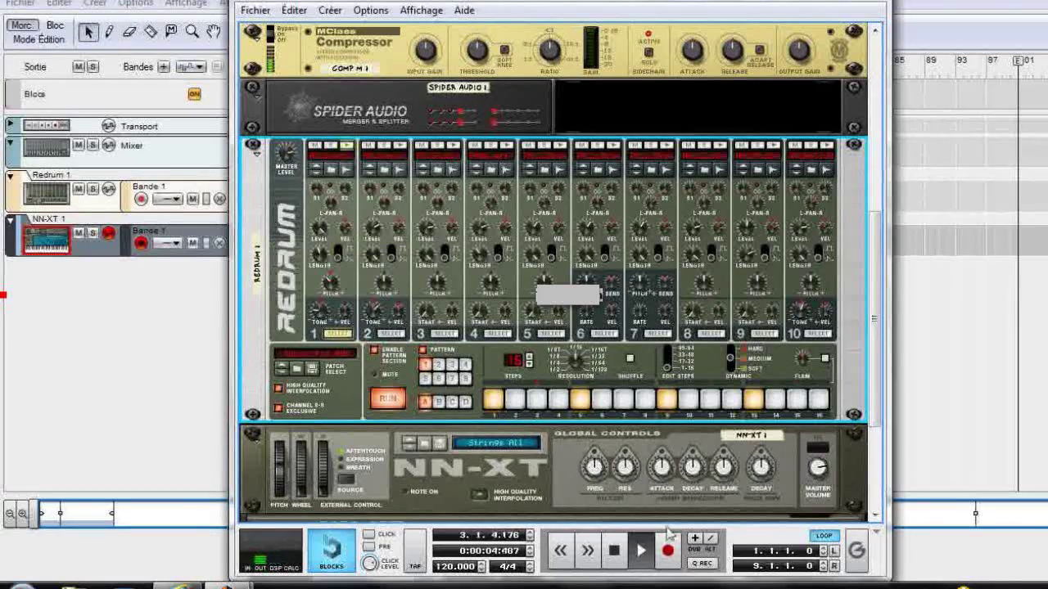
left_click(616, 551)
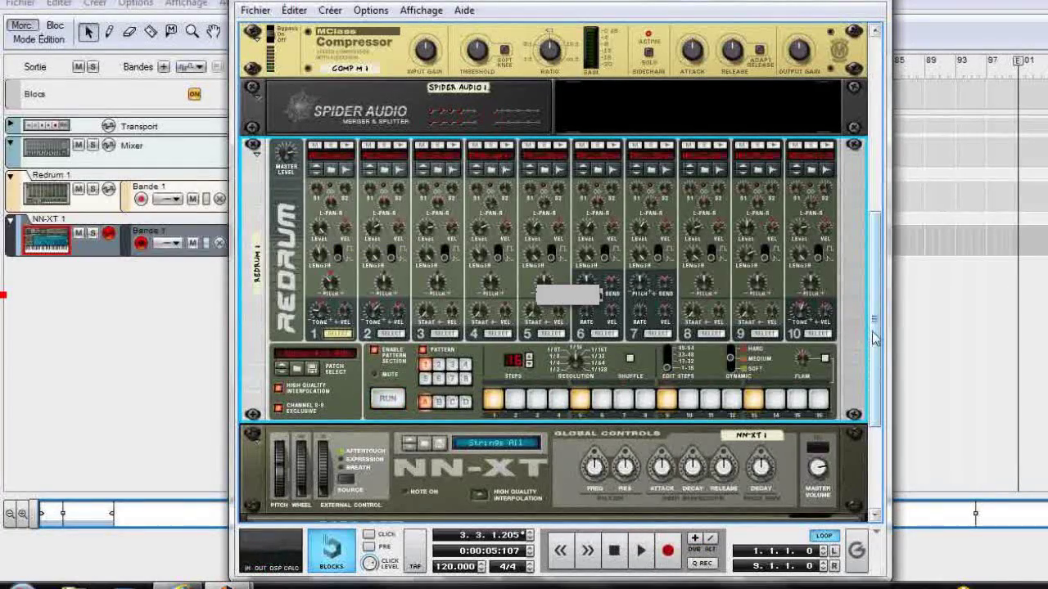
Raise the MClass Compressor's input gain and lower its threshold
left_click_drag(875, 338, 870, 275)
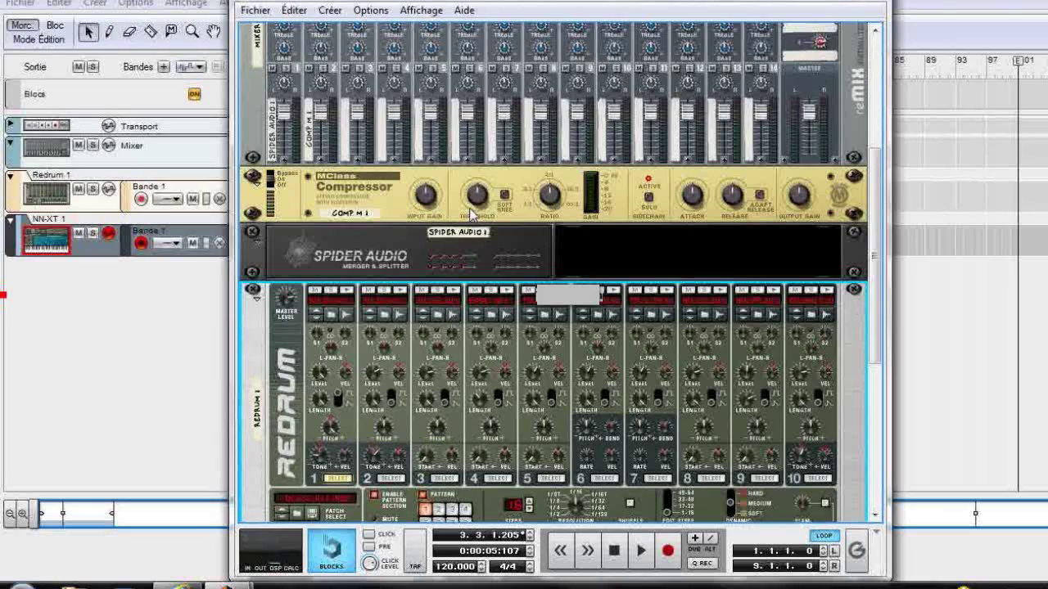
left_click(415, 194)
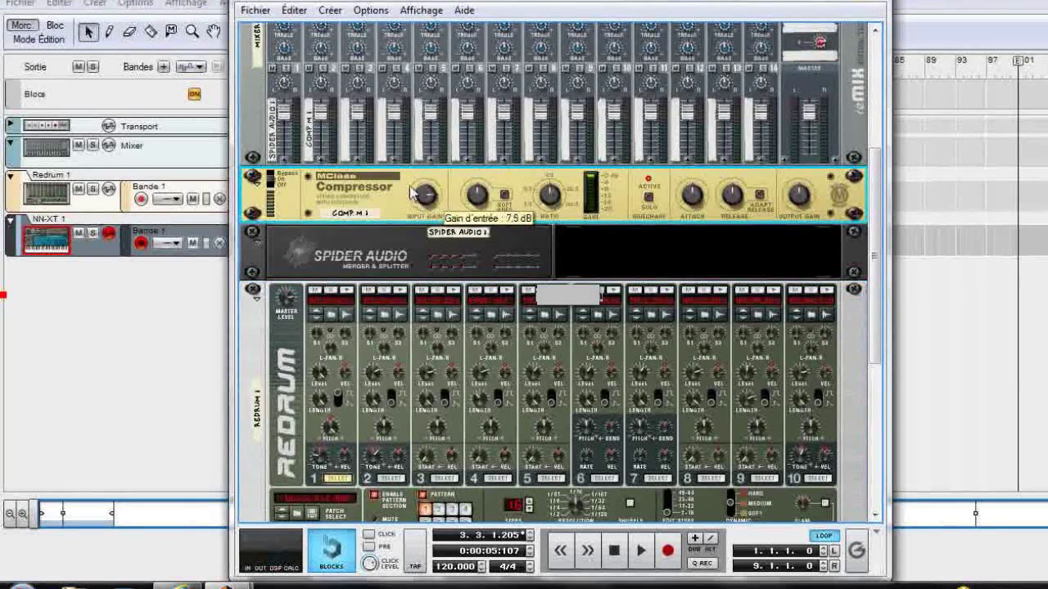
left_click_drag(413, 193, 414, 195)
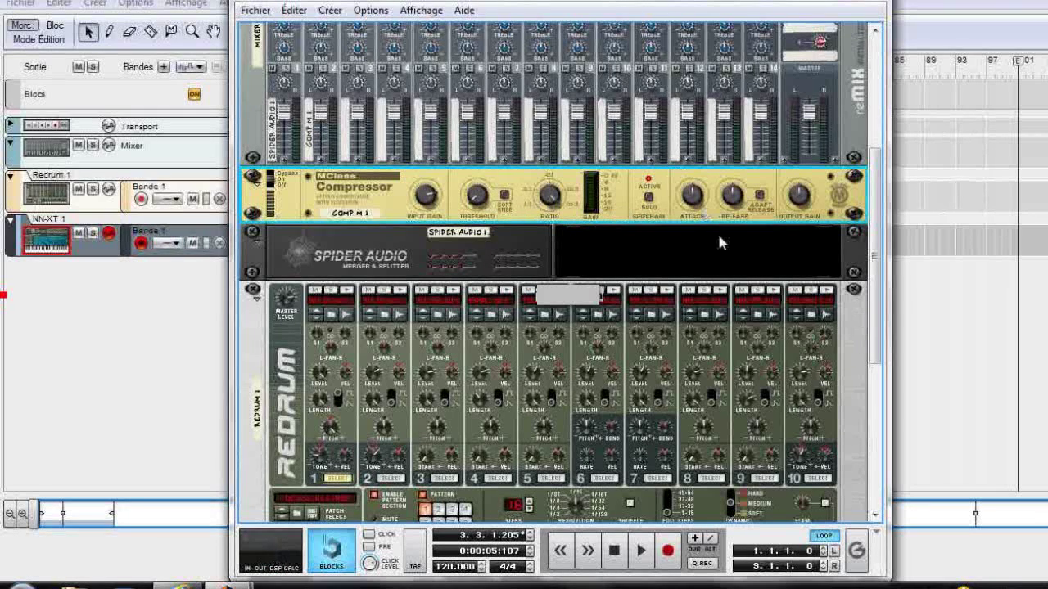
While the loop plays, lower mixer channel 2's volume to about 84 and raise Redrum drum 1's level to 127
left_click(616, 562)
left_click(639, 557)
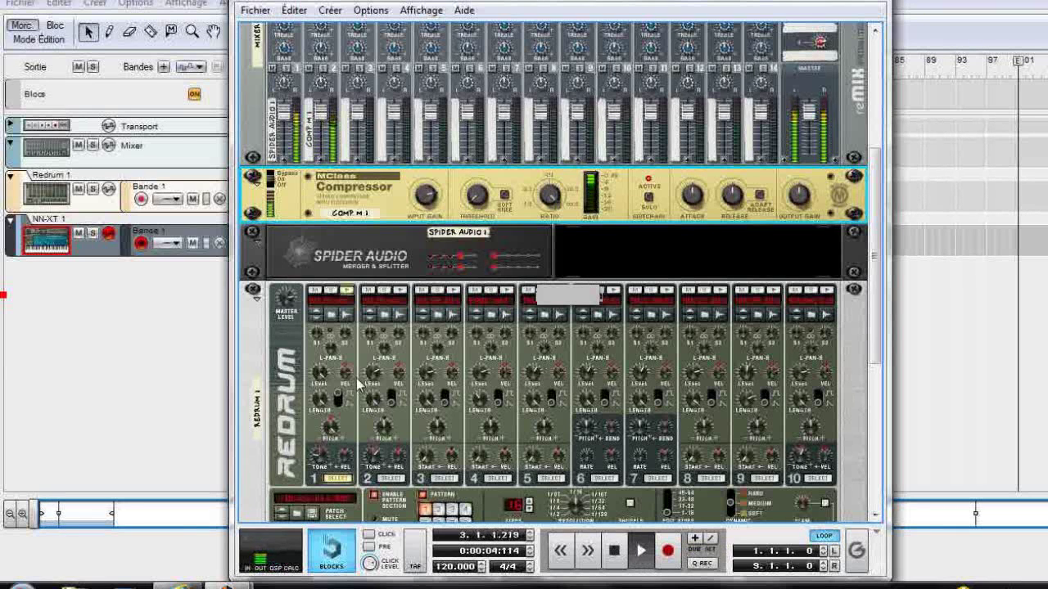
left_click(326, 123)
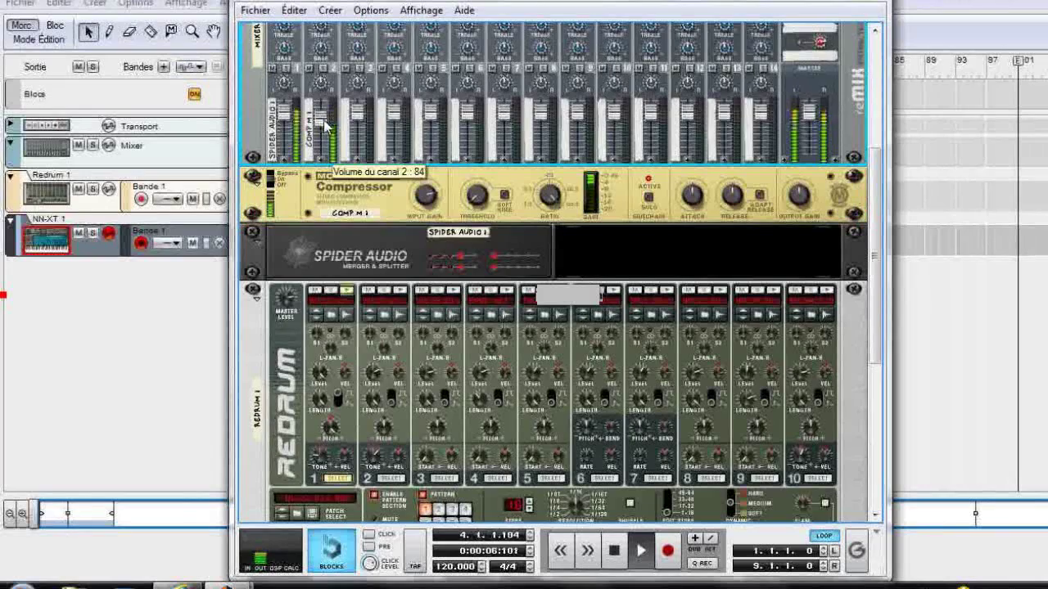
left_click(348, 378)
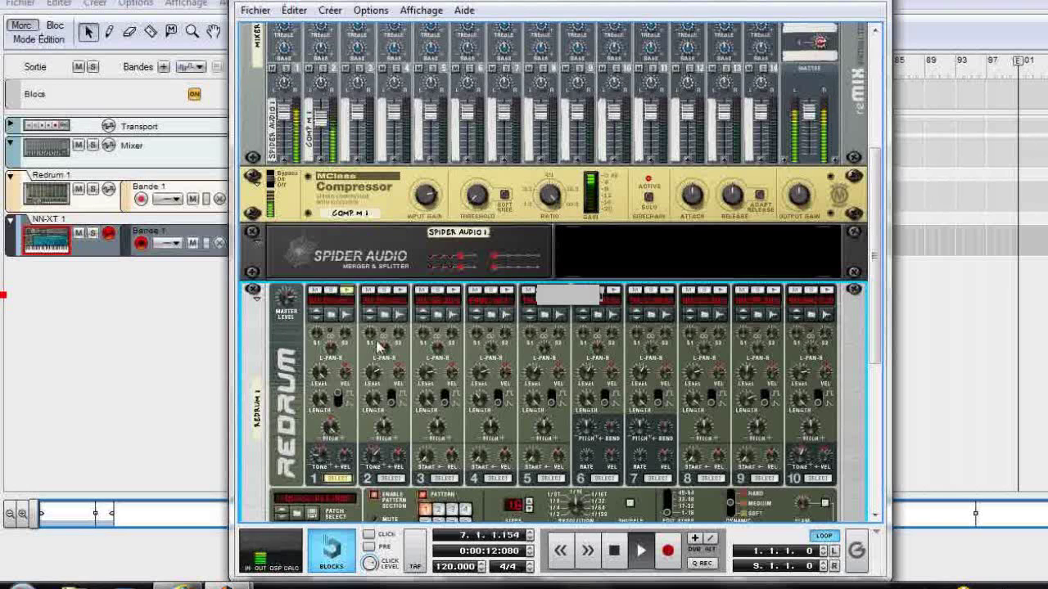
left_click_drag(339, 460, 325, 306)
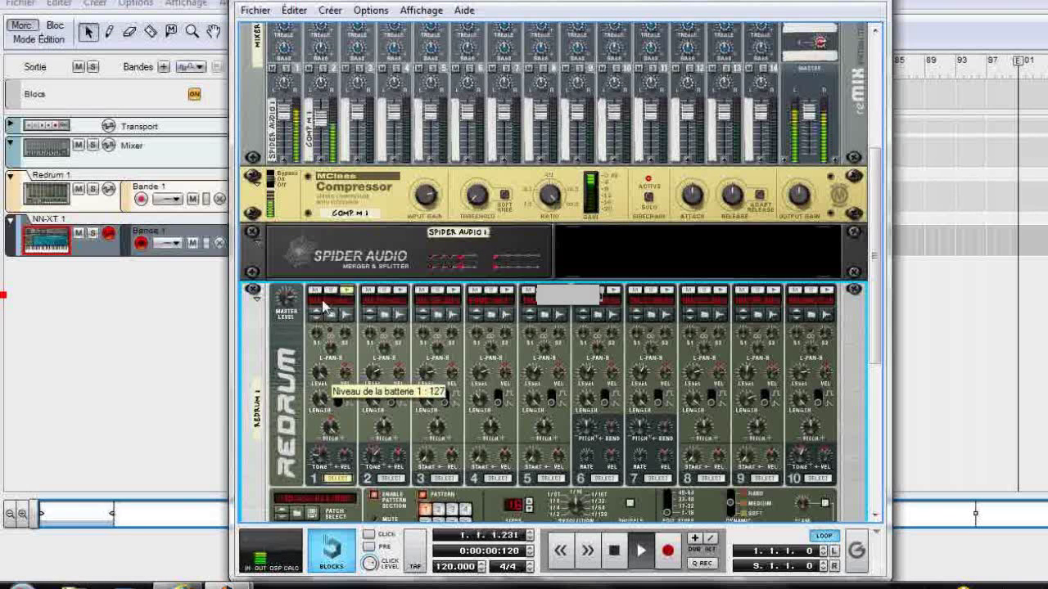
Compare the ducked strings with mixer channel 1 muted and with Redrum drum 1 also muted, unmute both, and return playback to the start
left_click(273, 70)
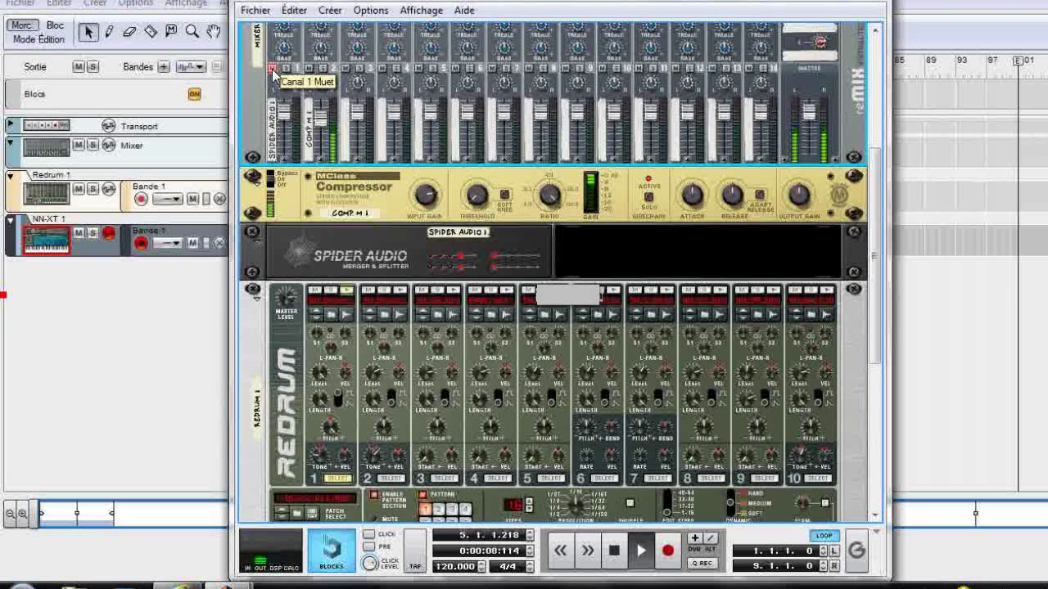
left_click(315, 292)
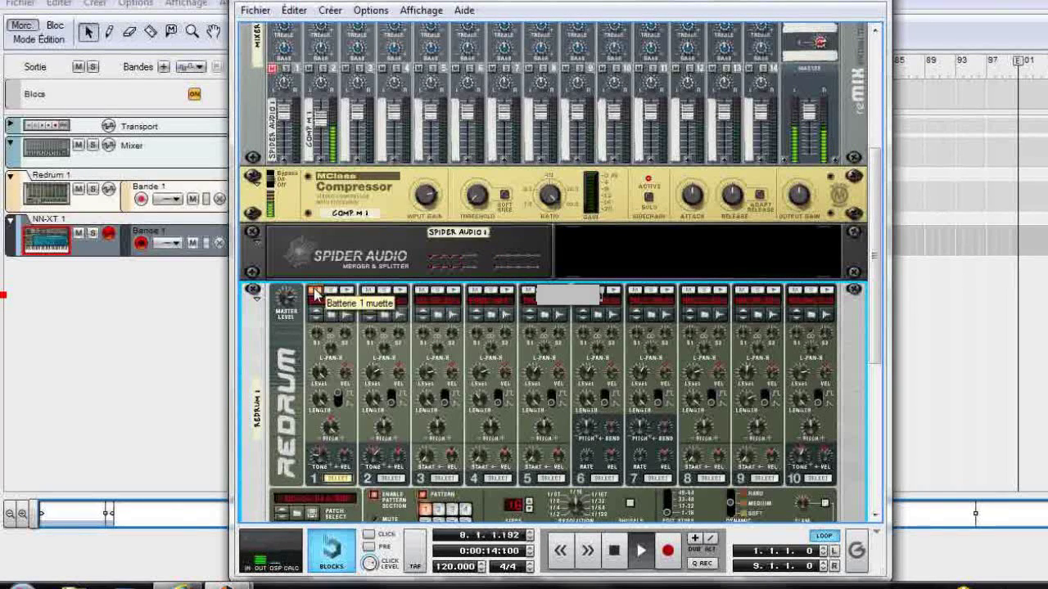
left_click(315, 293)
left_click(273, 70)
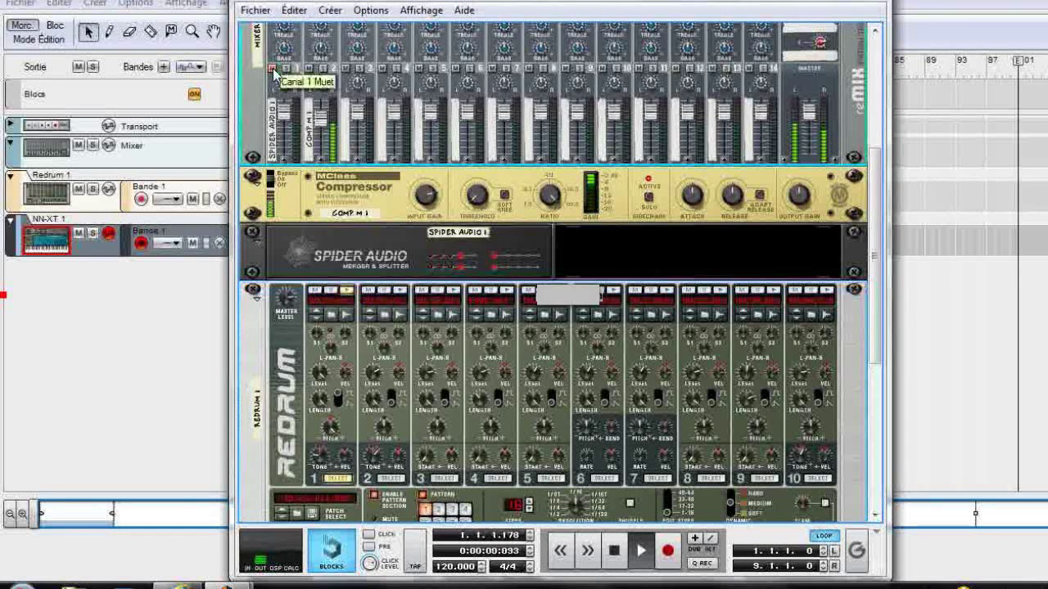
left_click(274, 70)
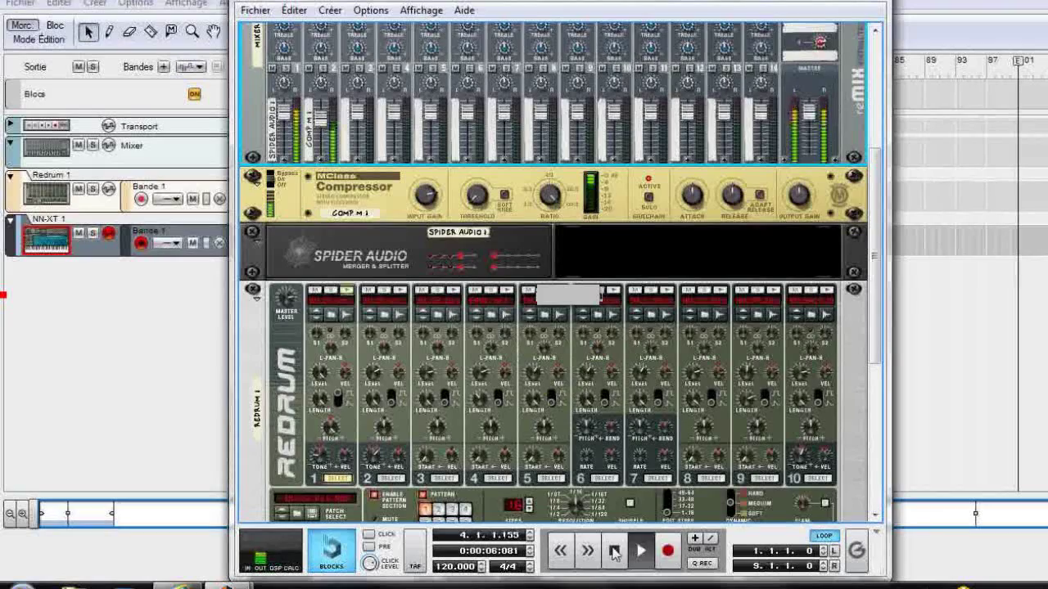
left_click(614, 551)
left_click(614, 551)
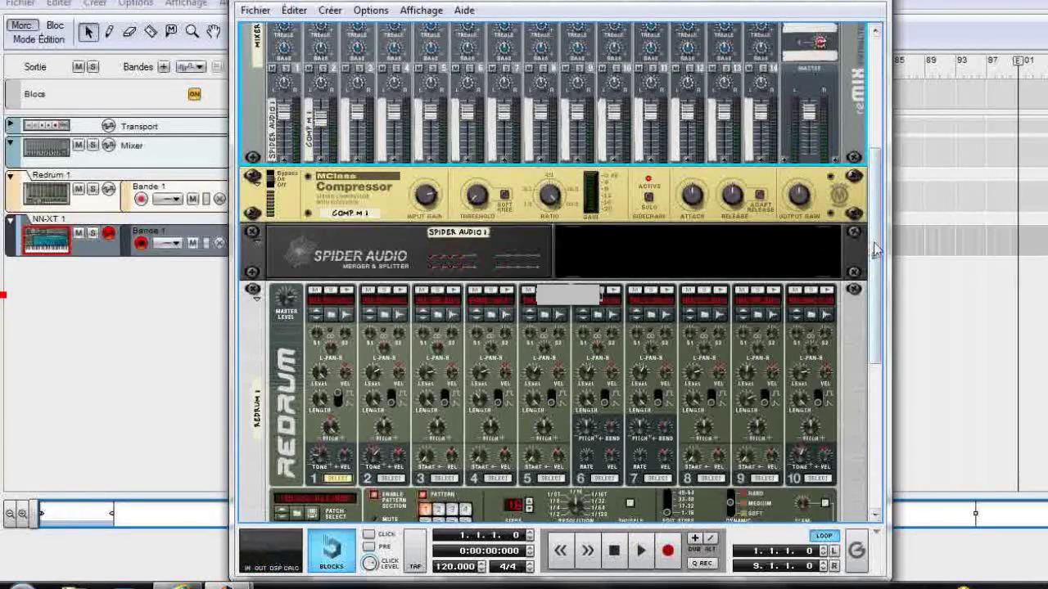
left_click_drag(874, 250, 868, 343)
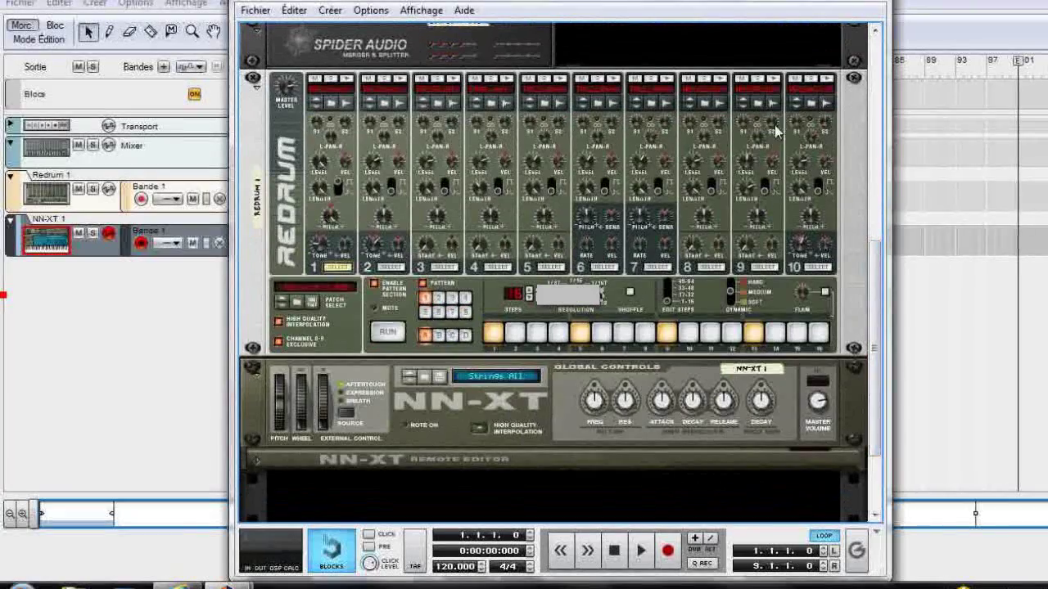